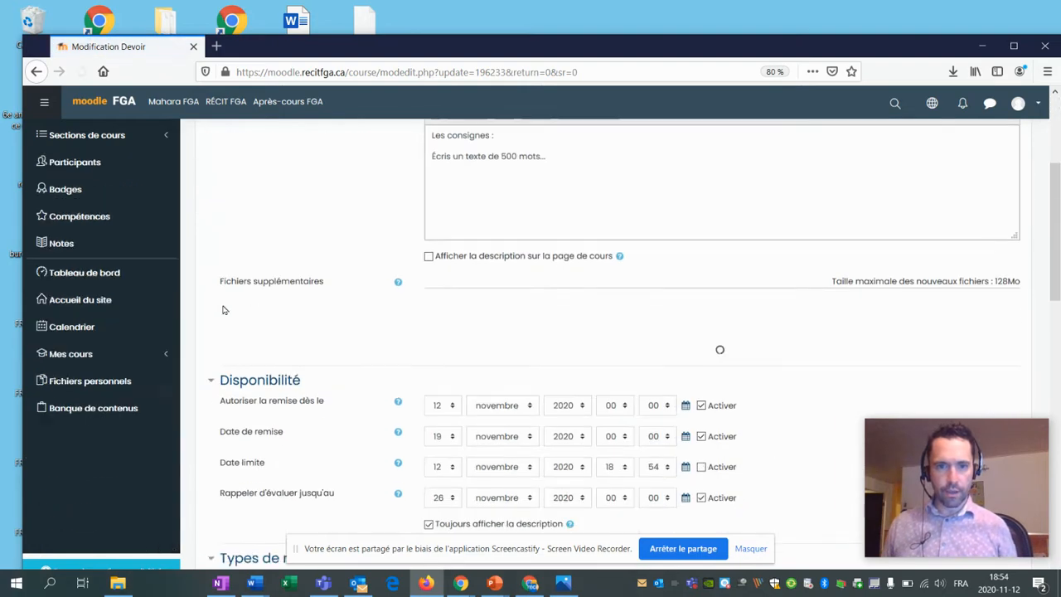
Expand the Types de feedback section of the assignment settings and disable Fichiers de feedback
scroll(299, 333, "down", 3)
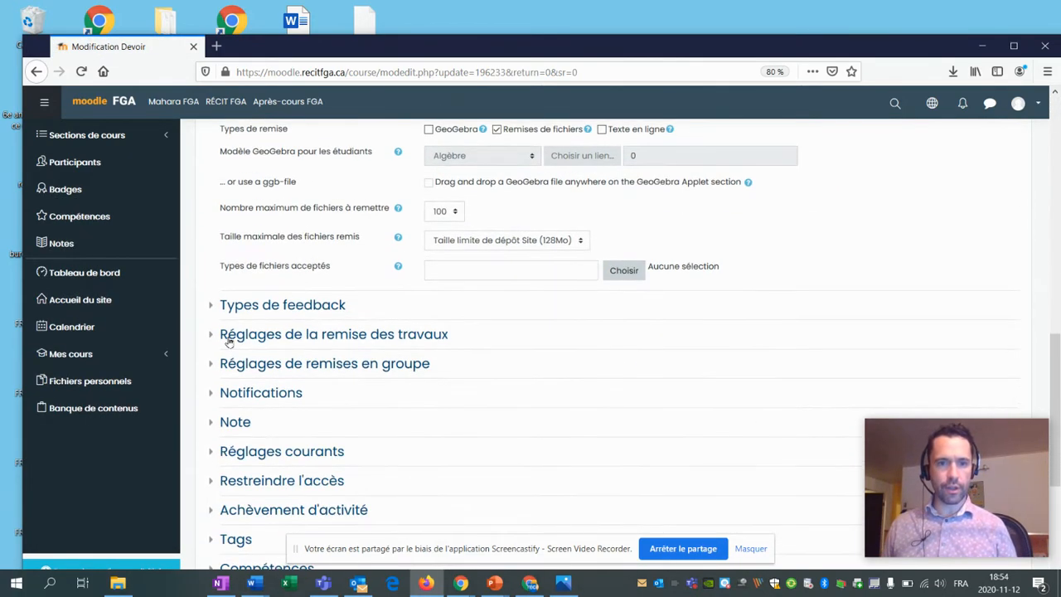
left_click(222, 309)
scroll(348, 332, "down", 1)
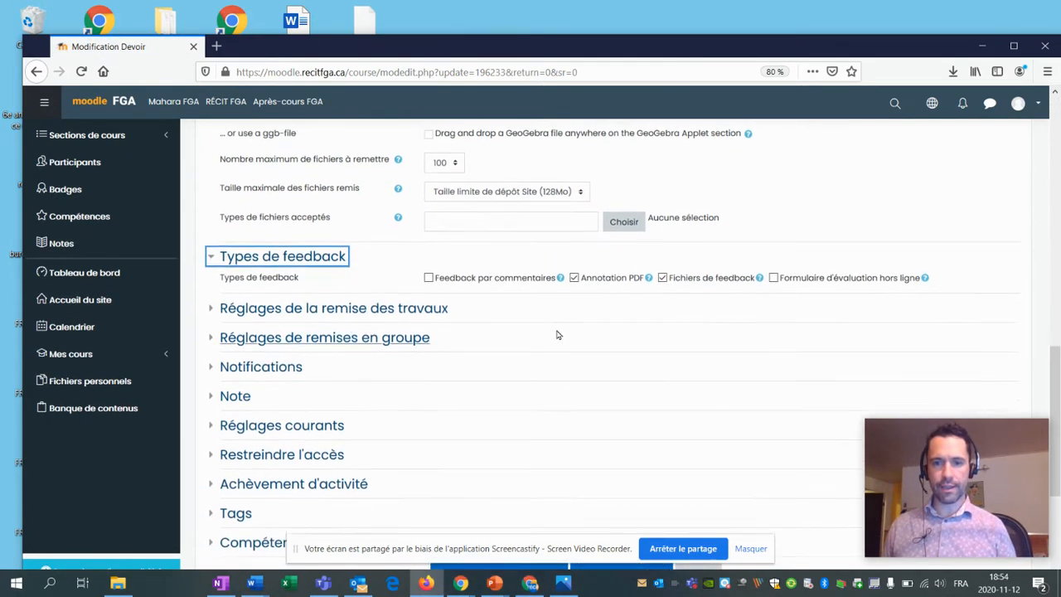
left_click(663, 269)
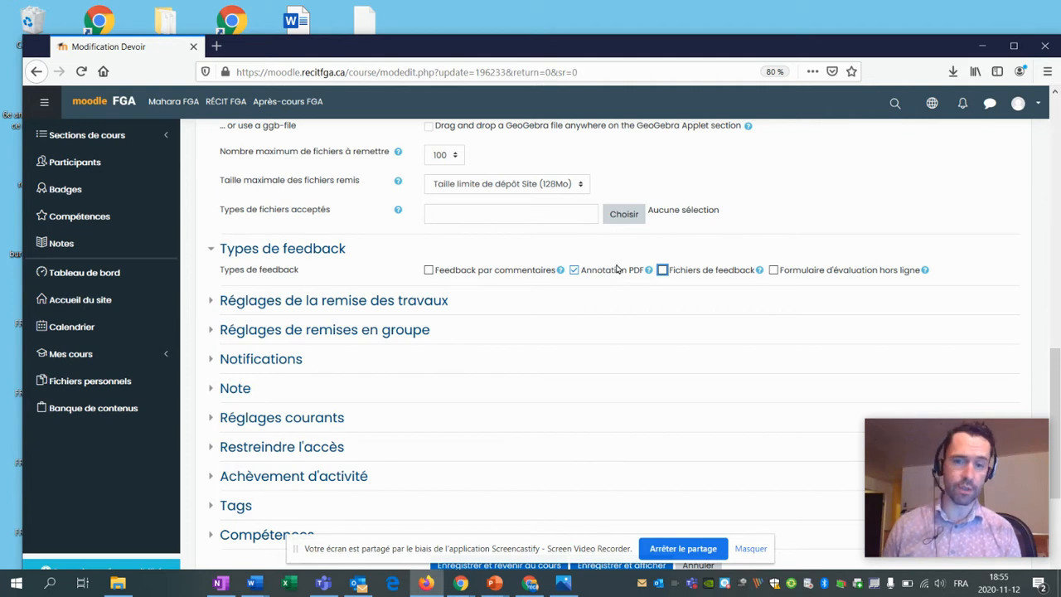
Open the selection of accepted file types for submissions, browse the categories and expand Fichiers document
scroll(314, 352, "up", 3)
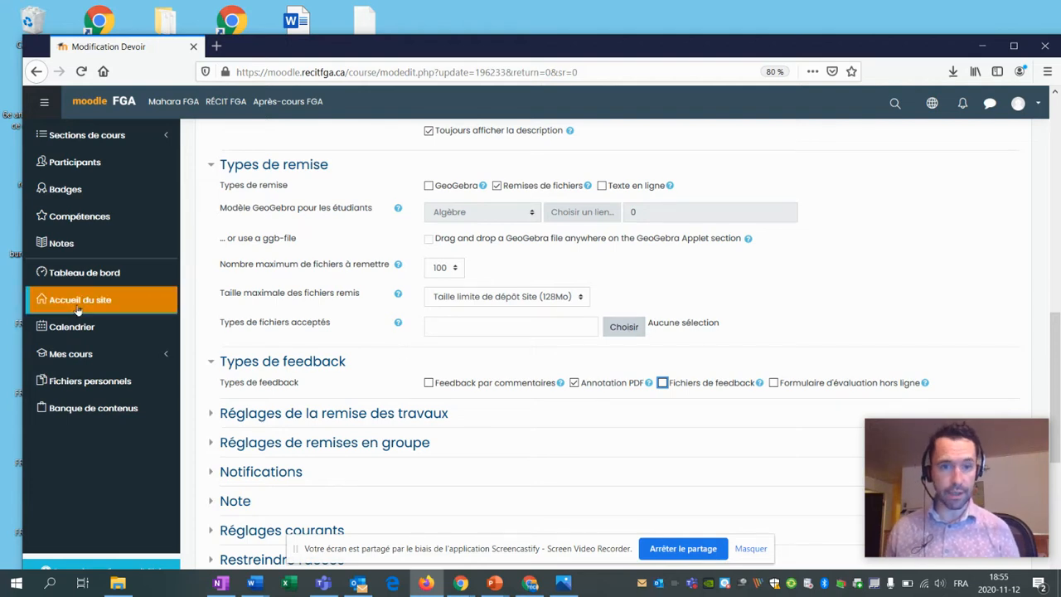
left_click(610, 329)
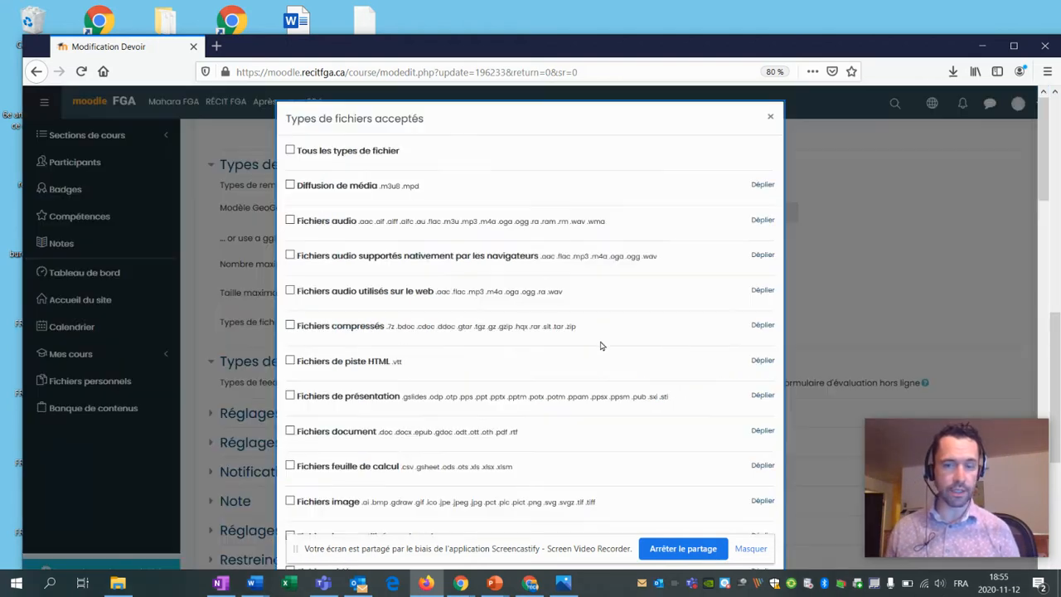
scroll(349, 319, "down", 3)
scroll(407, 379, "down", 5)
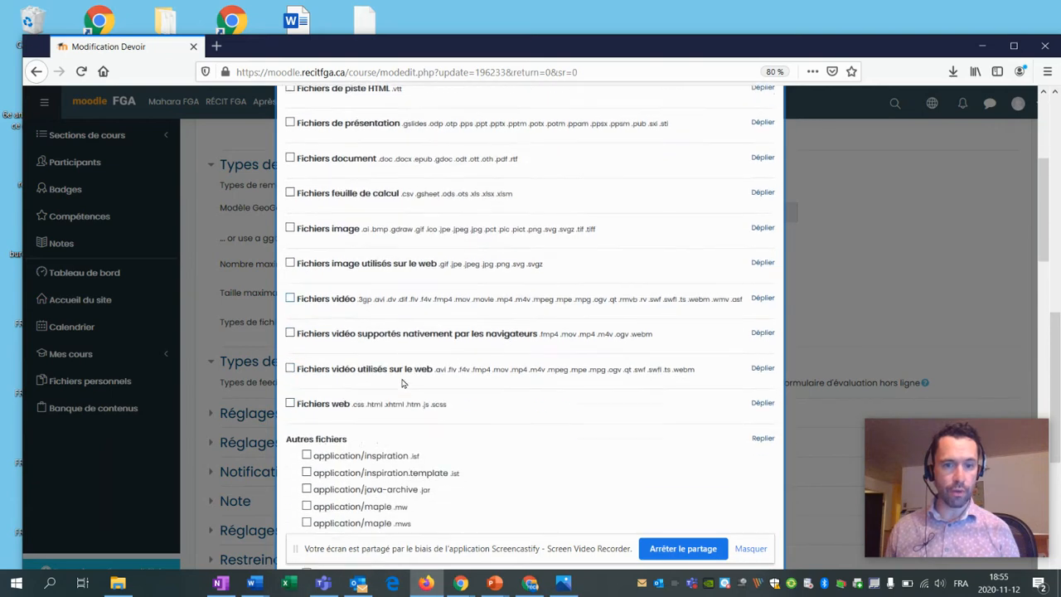
scroll(319, 371, "down", 5)
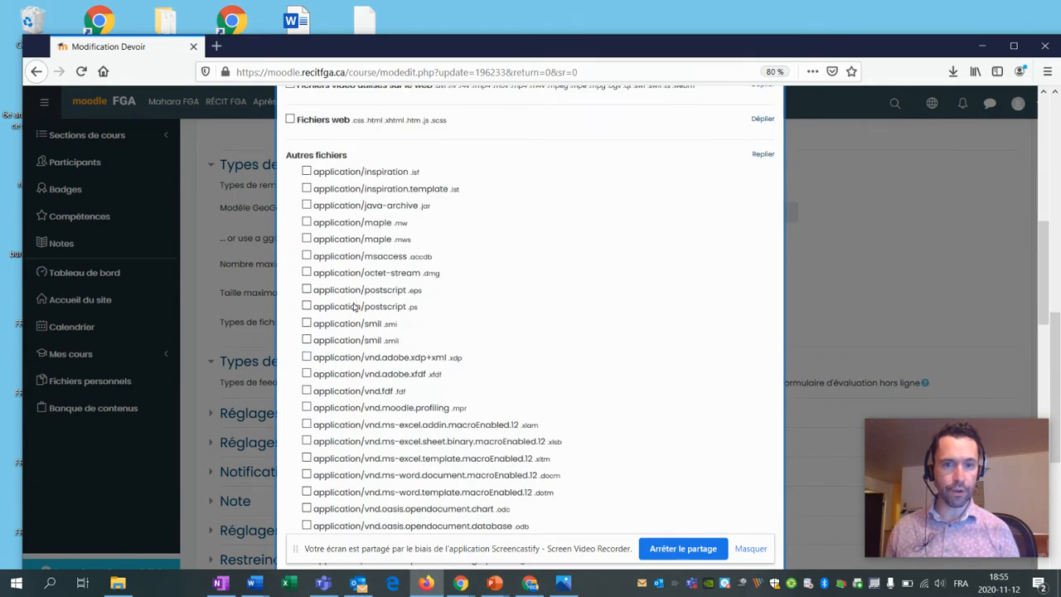
scroll(356, 308, "up", 11)
scroll(431, 342, "up", 2)
scroll(434, 343, "down", 3)
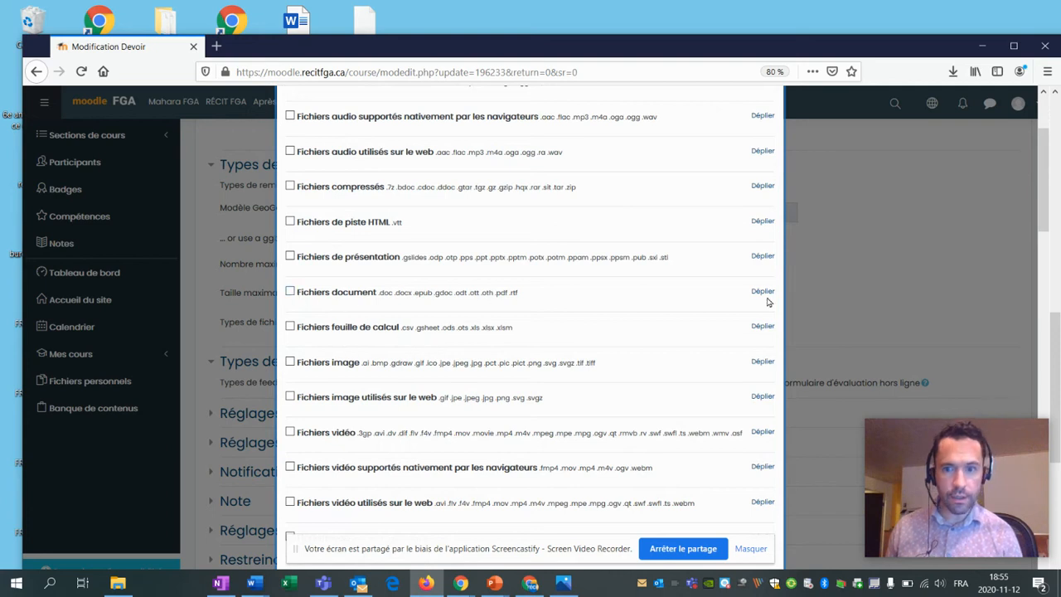
left_click(763, 293)
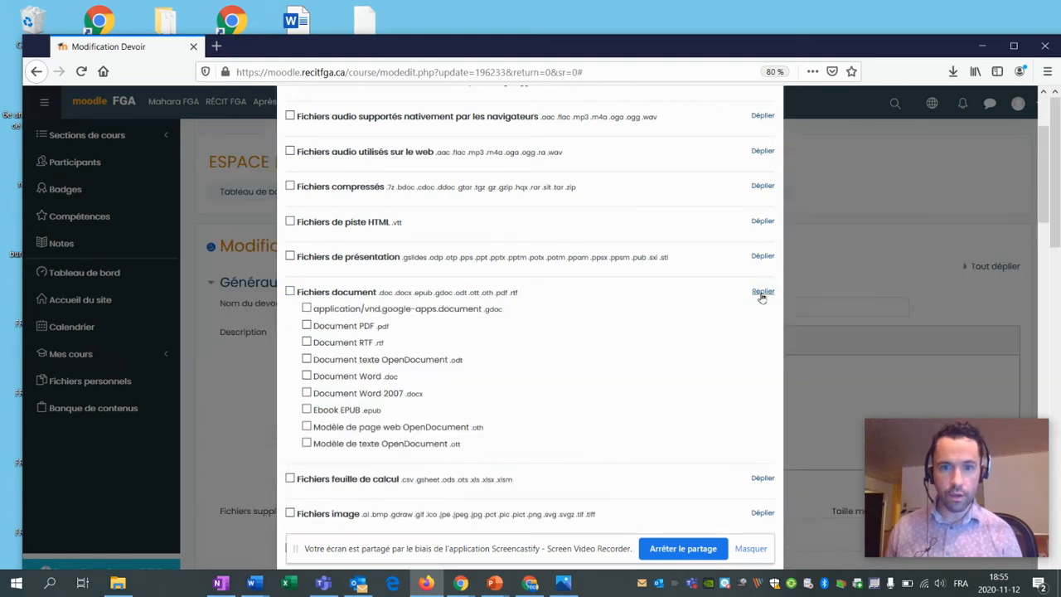
Select Document PDF, Document Word (.doc) and Document Word 2007 (.docx) as accepted file types and save the selection
left_click(306, 326)
left_click(307, 377)
left_click(308, 394)
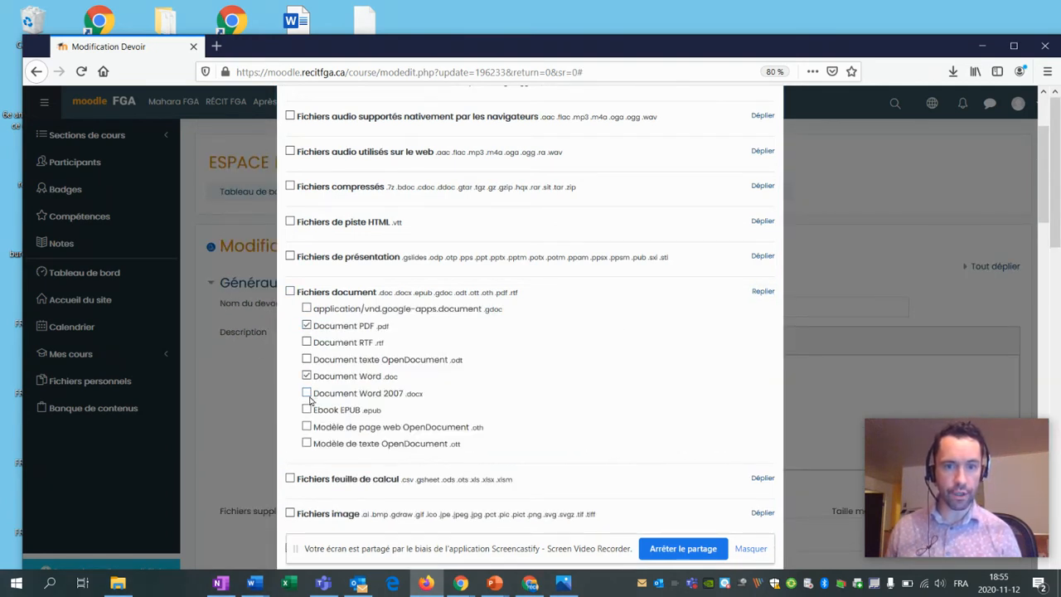
scroll(547, 427, "down", 2)
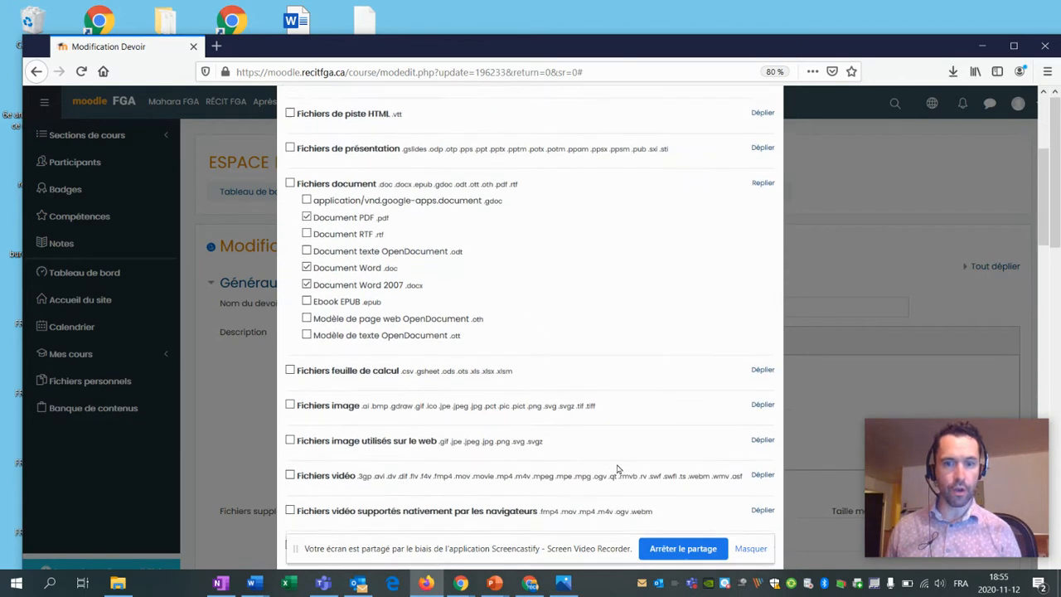
scroll(675, 324, "down", 20)
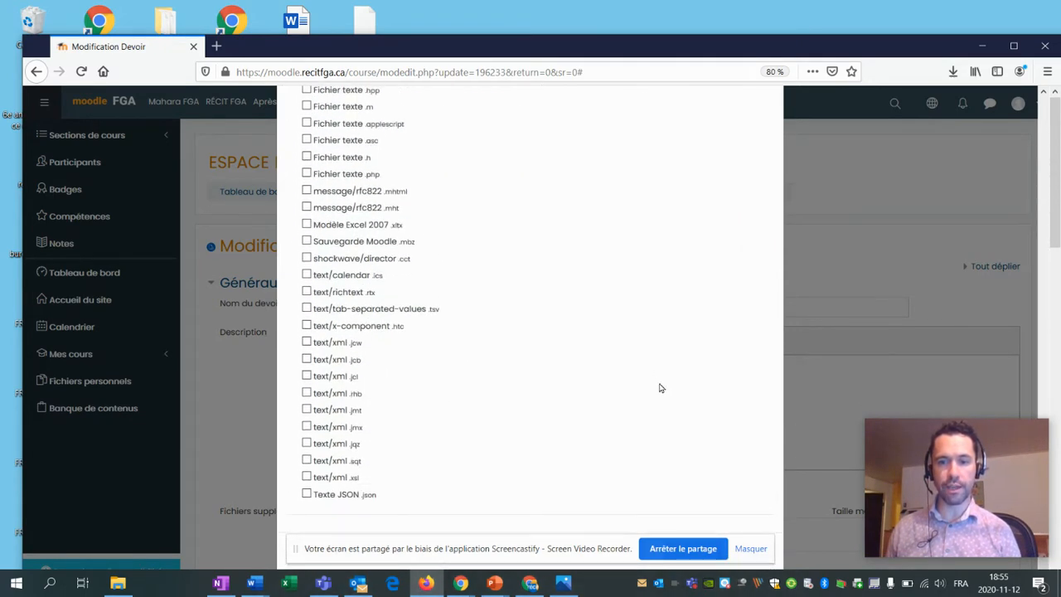
left_click(749, 549)
scroll(687, 438, "down", 3)
left_click(692, 548)
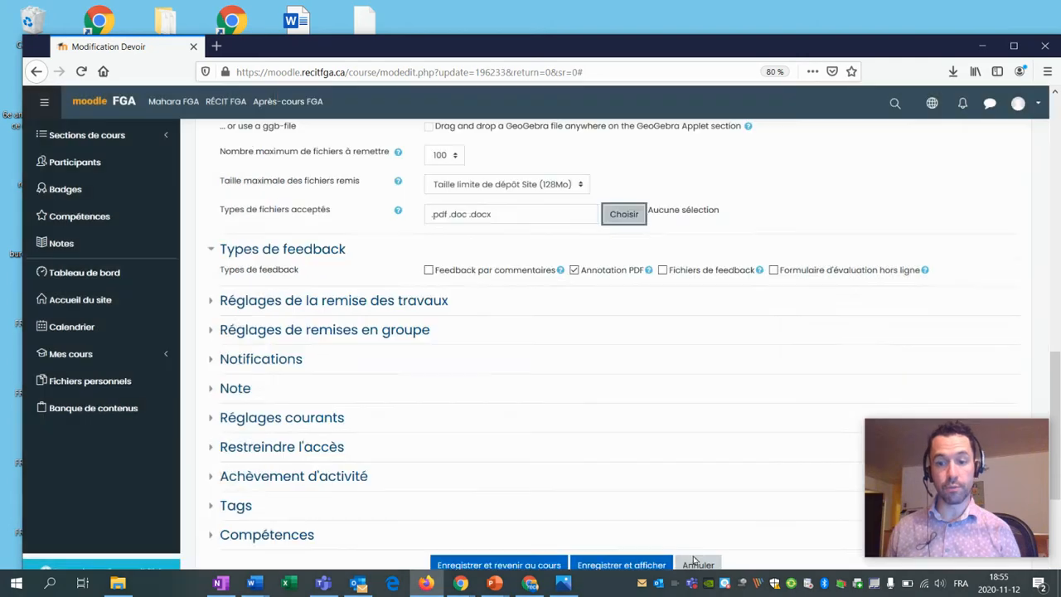
Enable Fichiers de feedback as a feedback type for the assignment
scroll(514, 316, "up", 5)
scroll(597, 348, "down", 4)
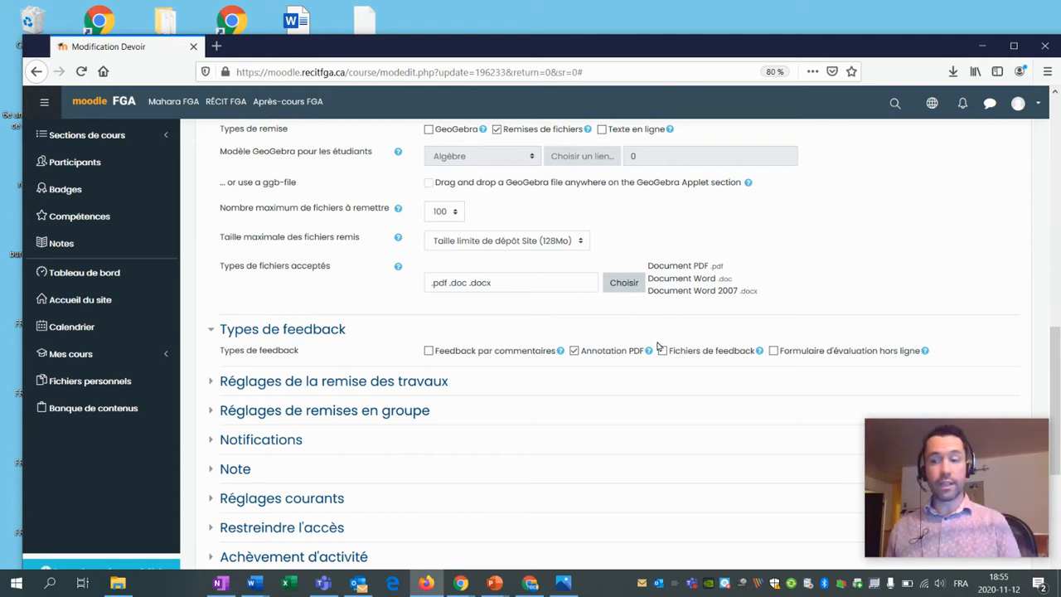
left_click(662, 351)
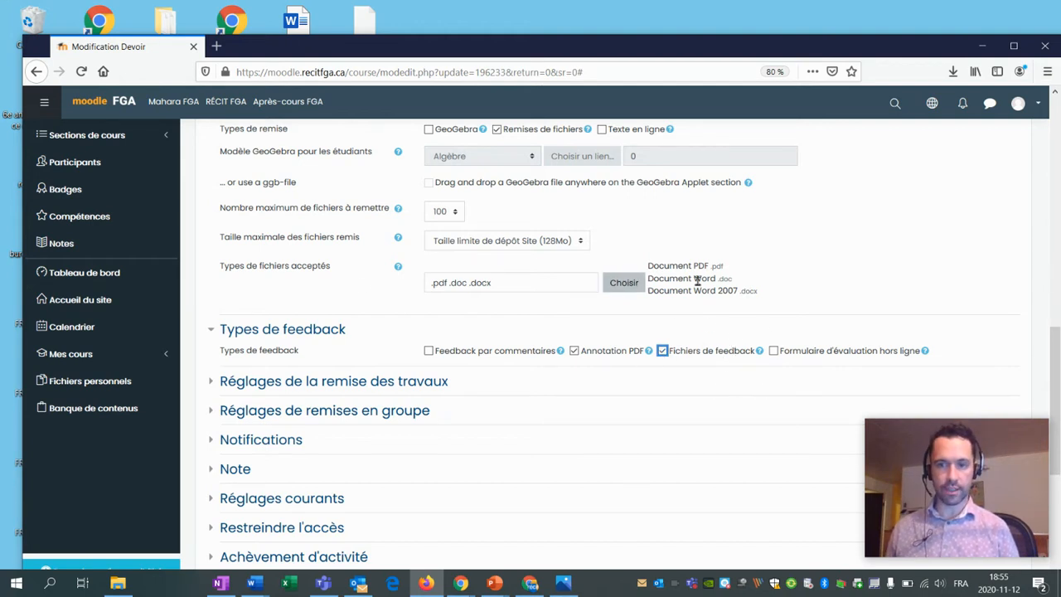
Review the feedback type options Feedback par commentaires and Formulaire d'évaluation hors ligne
scroll(713, 289, "down", 3)
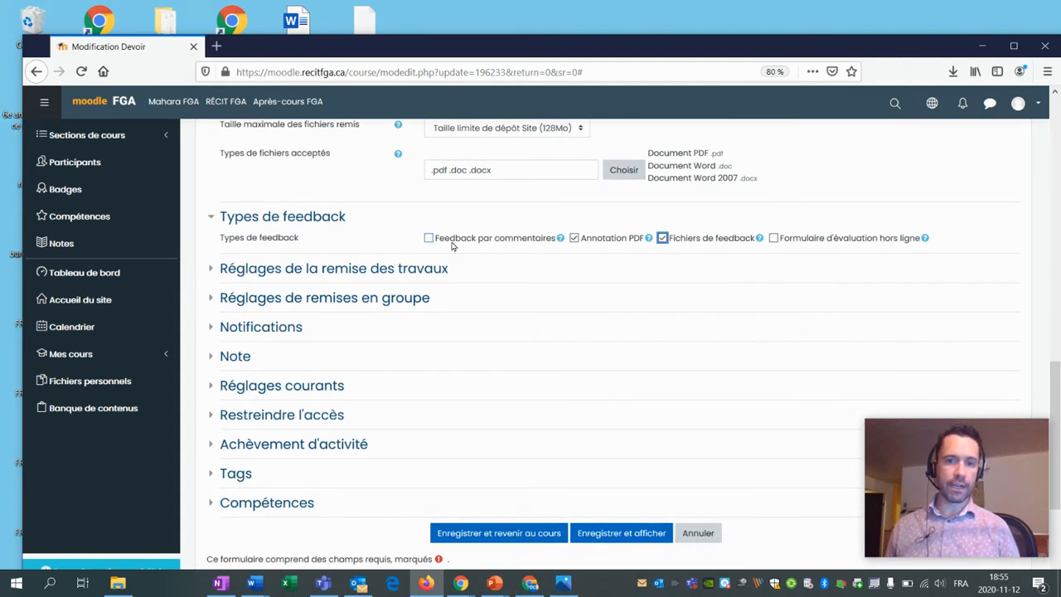
left_click_drag(434, 242, 557, 240)
left_click(493, 208)
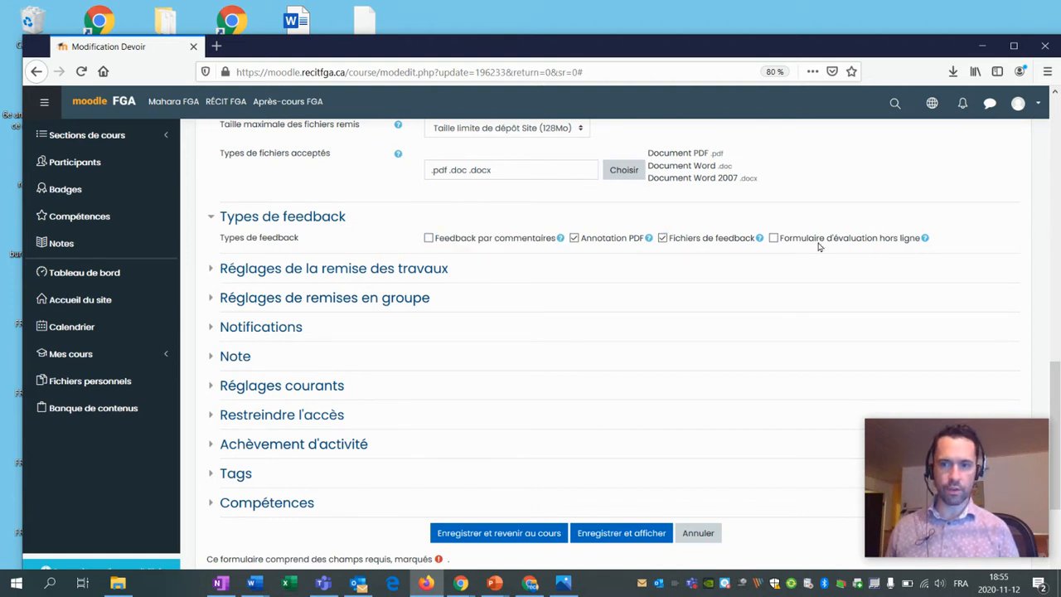
left_click_drag(779, 236, 919, 247)
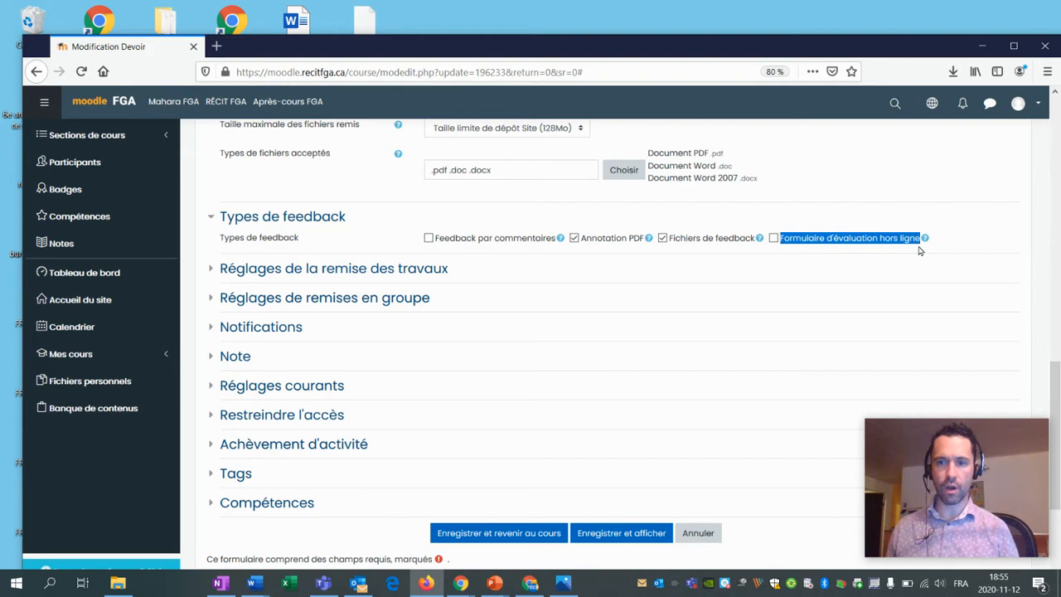
left_click(827, 218)
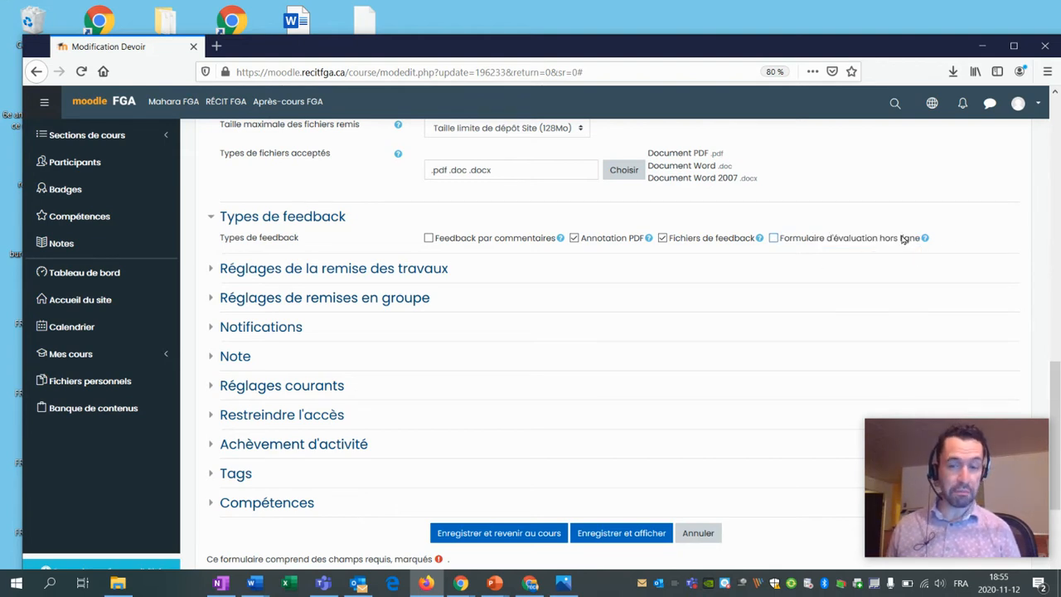
scroll(904, 239, "down", 2)
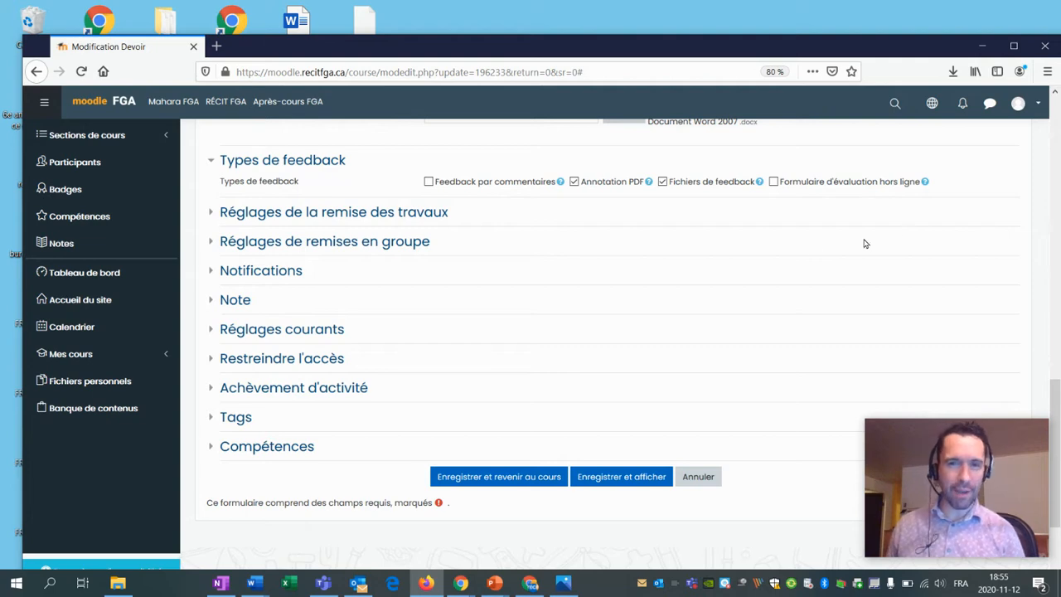
scroll(294, 268, "up", 3)
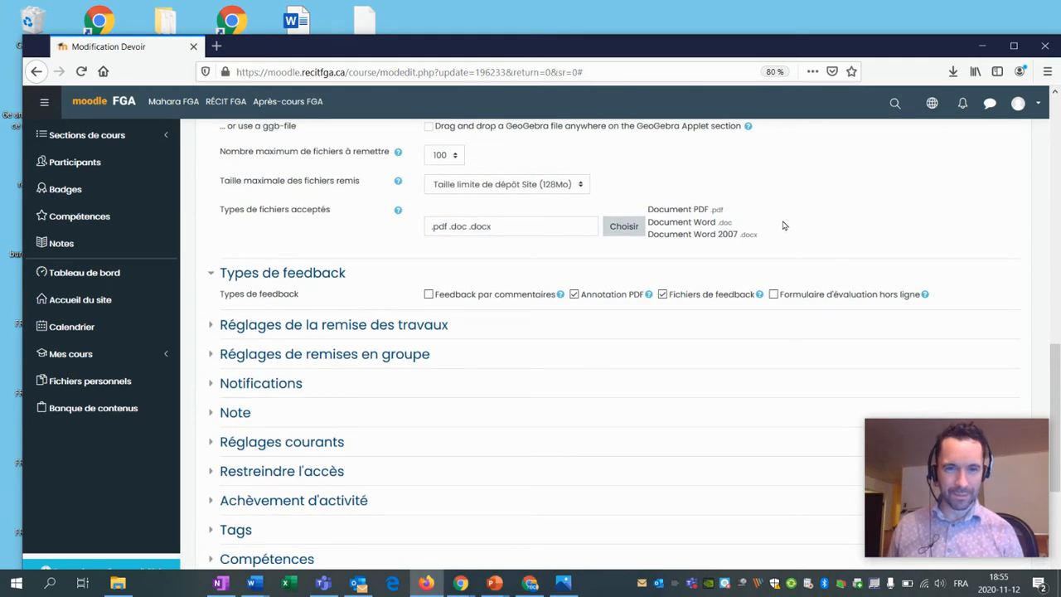
Expand Réglages de la remise des travaux and set the requirement that students click « Envoyer le devoir » to Non
scroll(690, 214, "down", 3)
left_click(240, 213)
scroll(718, 199, "down", 2)
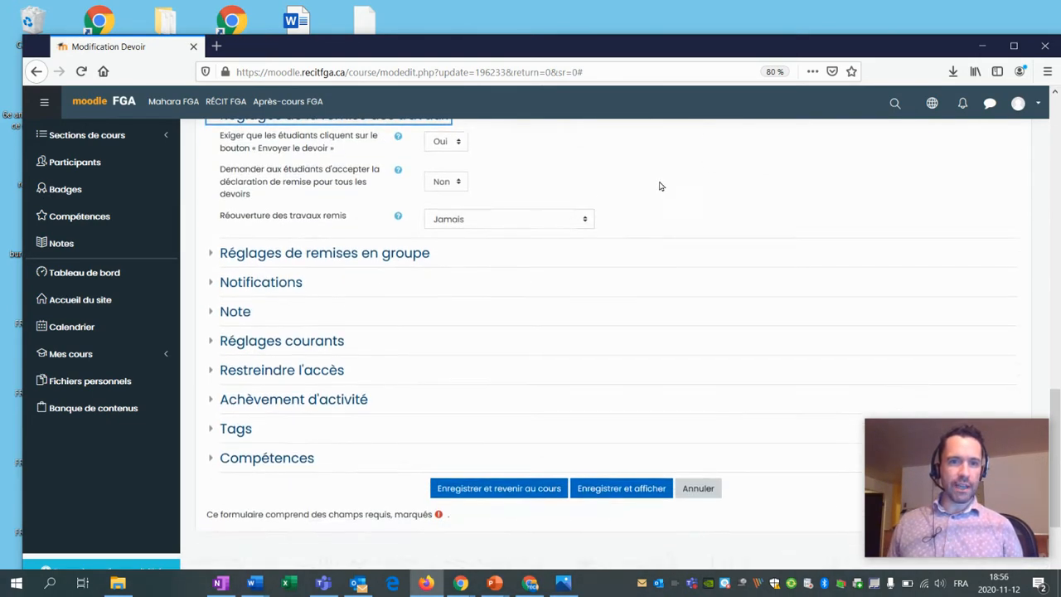
scroll(461, 263, "up", 4)
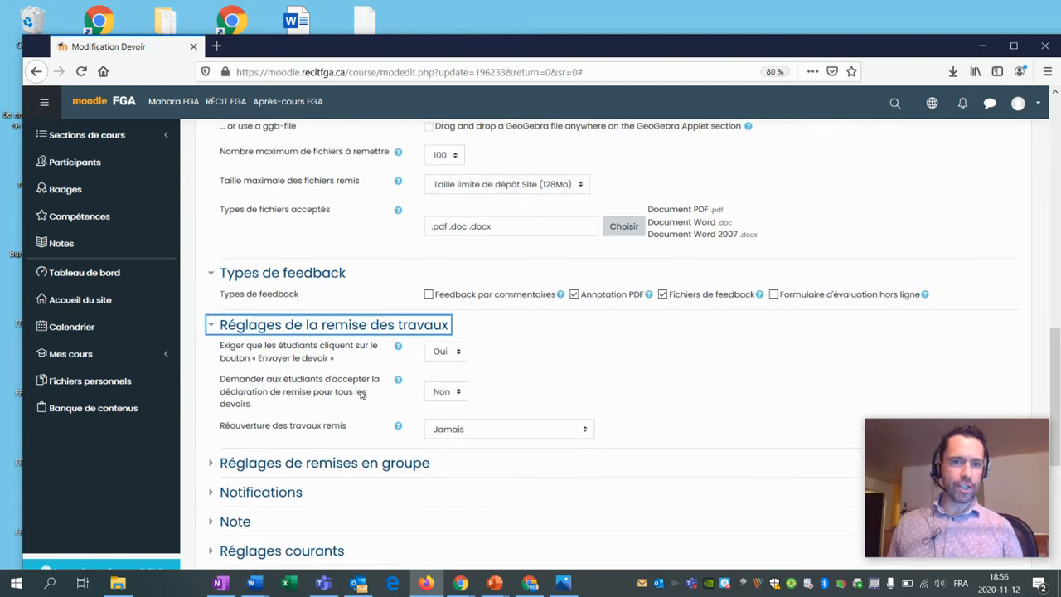
left_click(447, 353)
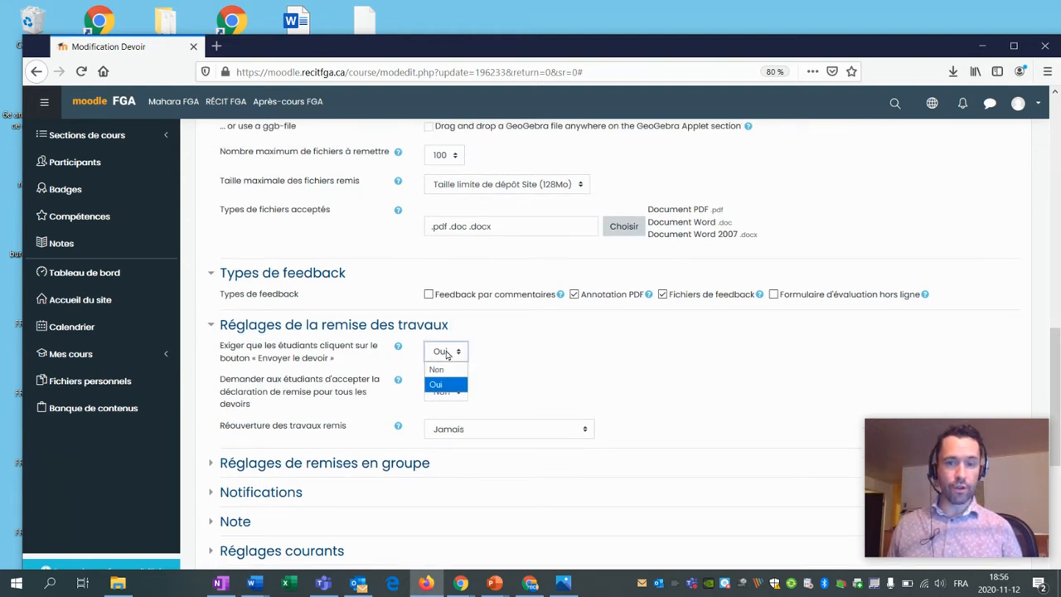
left_click(444, 367)
left_click(543, 321)
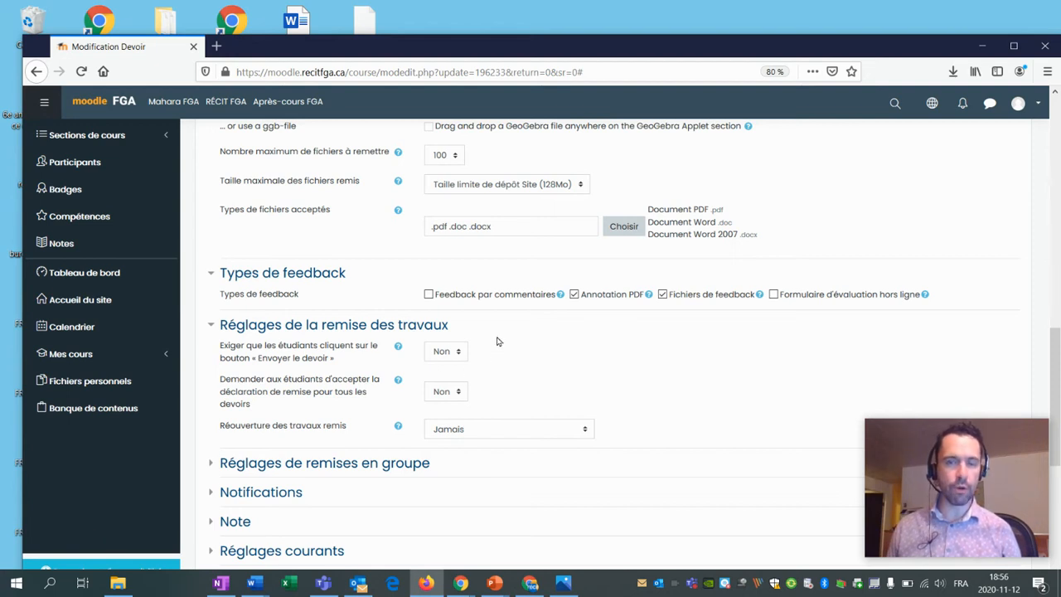
Set the requirement that students accept the submission declaration to Oui and read the help text for that setting
scroll(497, 338, "down", 1)
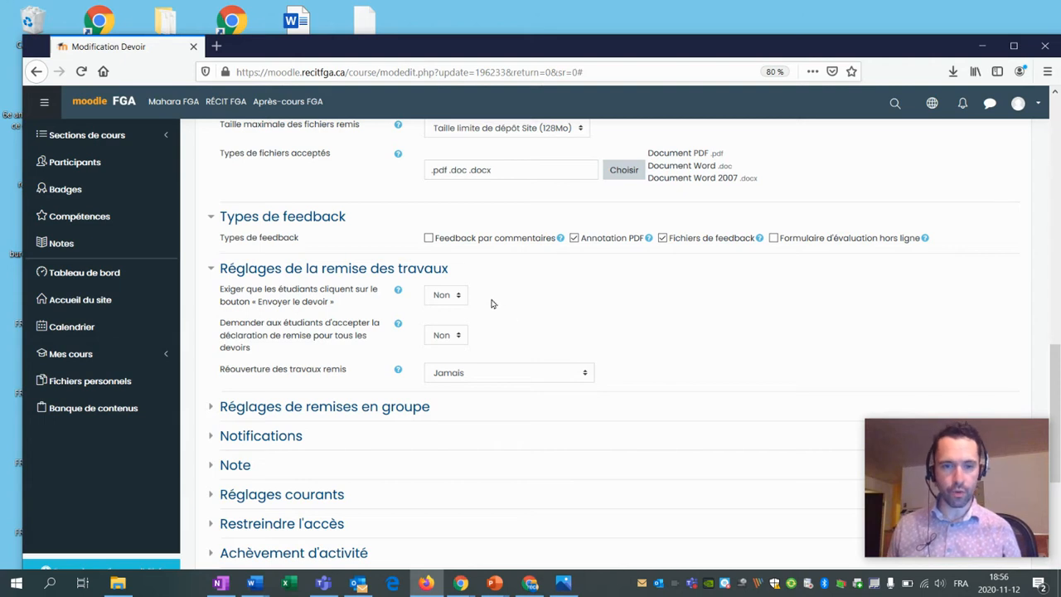
scroll(497, 307, "down", 1)
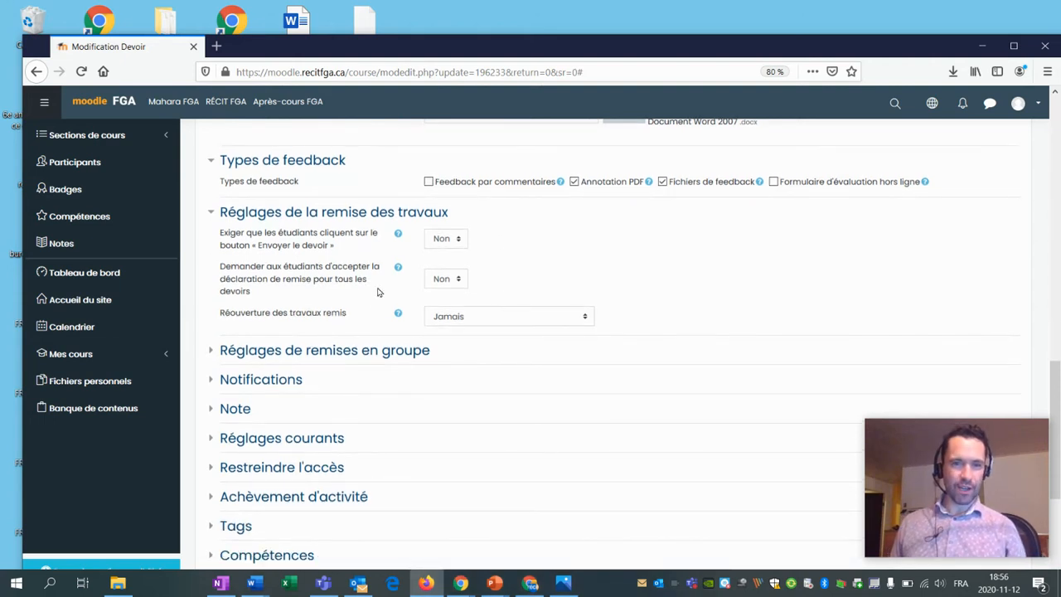
left_click(454, 285)
left_click(449, 312)
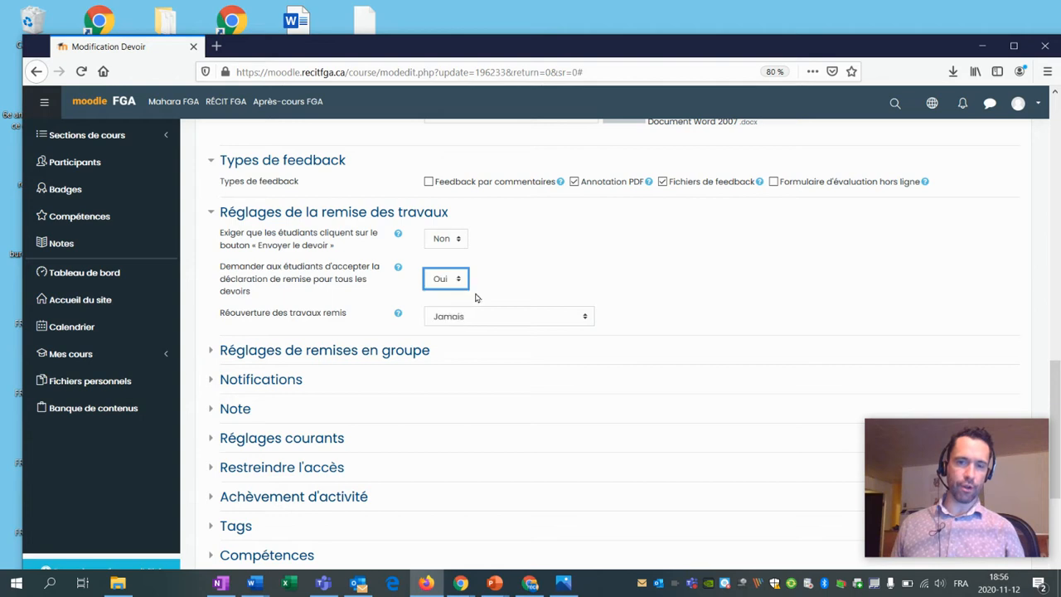
left_click(398, 268)
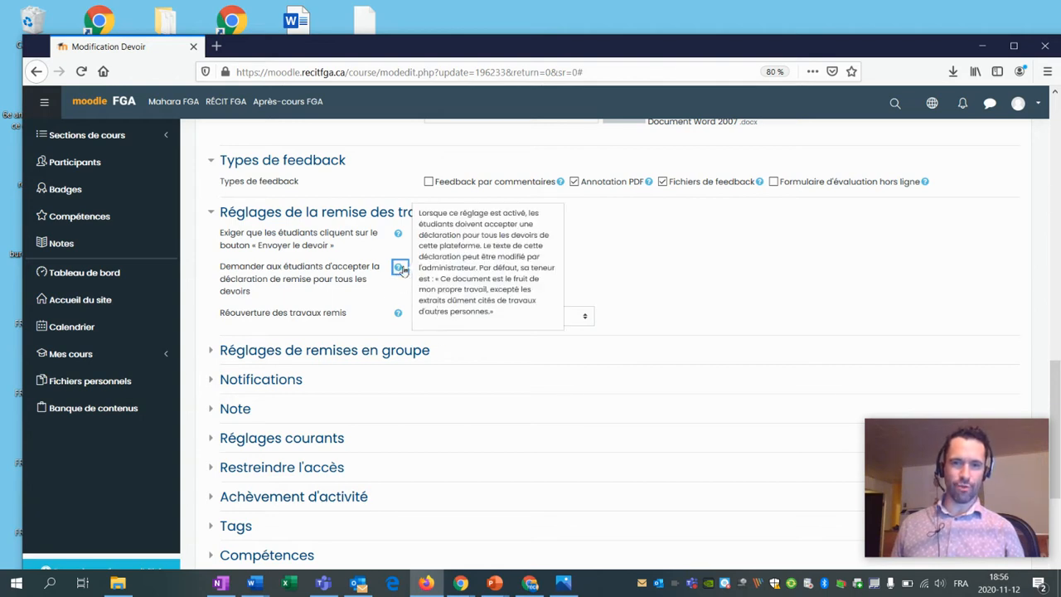
left_click(652, 282)
Set the submission declaration requirement to Non and choose Jamais for Réouverture des travaux remis
left_click(442, 280)
left_click(451, 295)
scroll(282, 244, "down", 2)
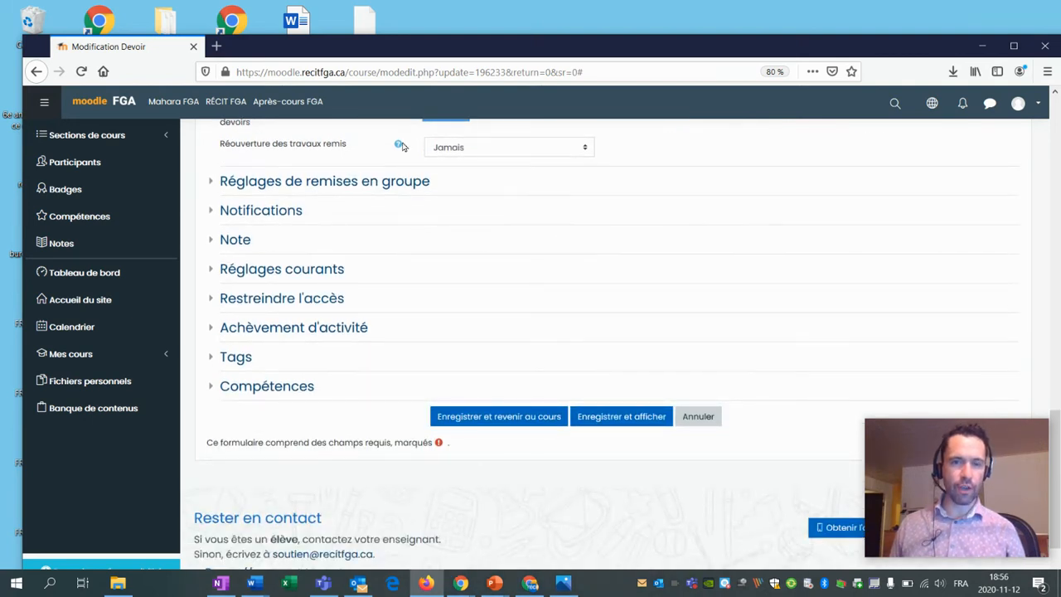
left_click(434, 154)
left_click(461, 167)
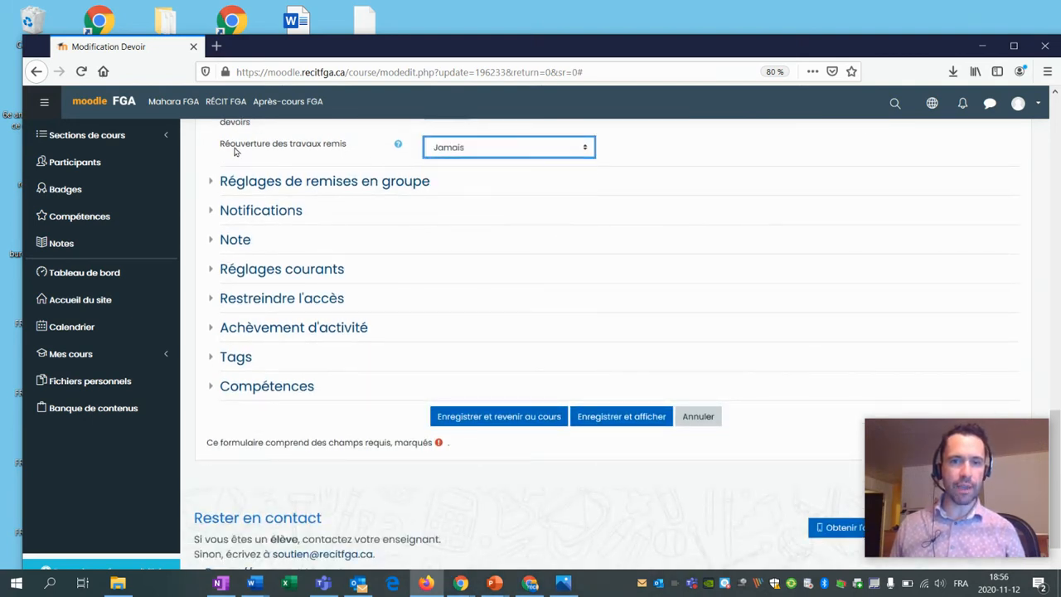
left_click(627, 165)
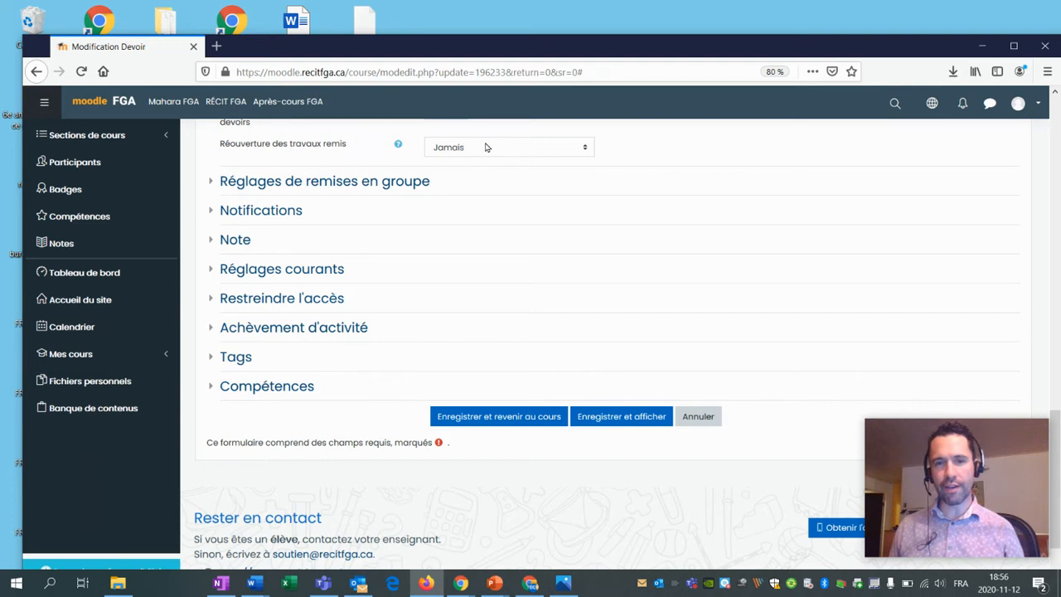
Expand the Réglages de remises en groupe section briefly and collapse it again
scroll(836, 244, "up", 1)
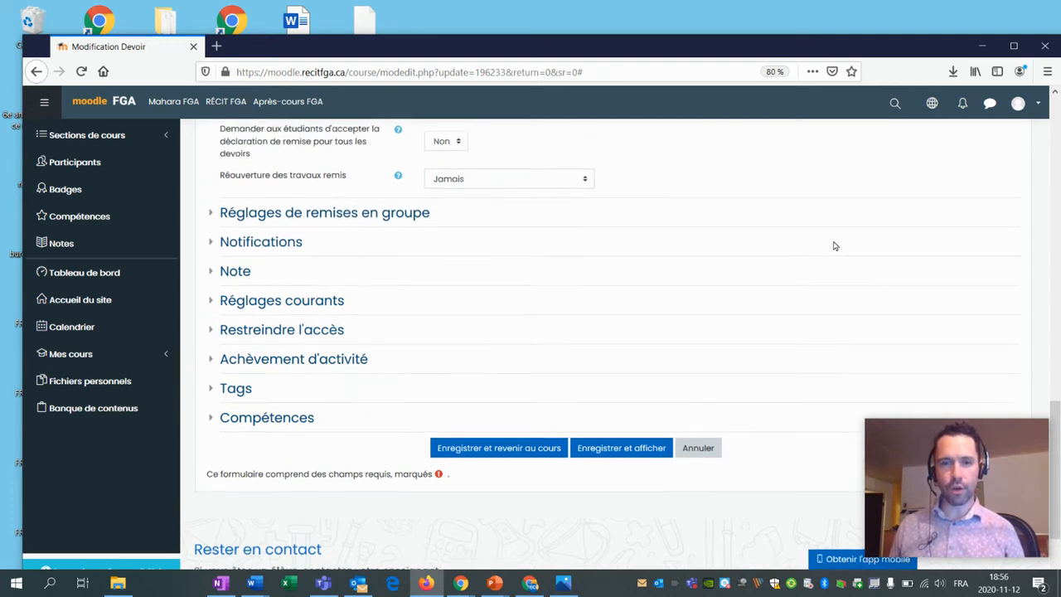
scroll(817, 247, "down", 1)
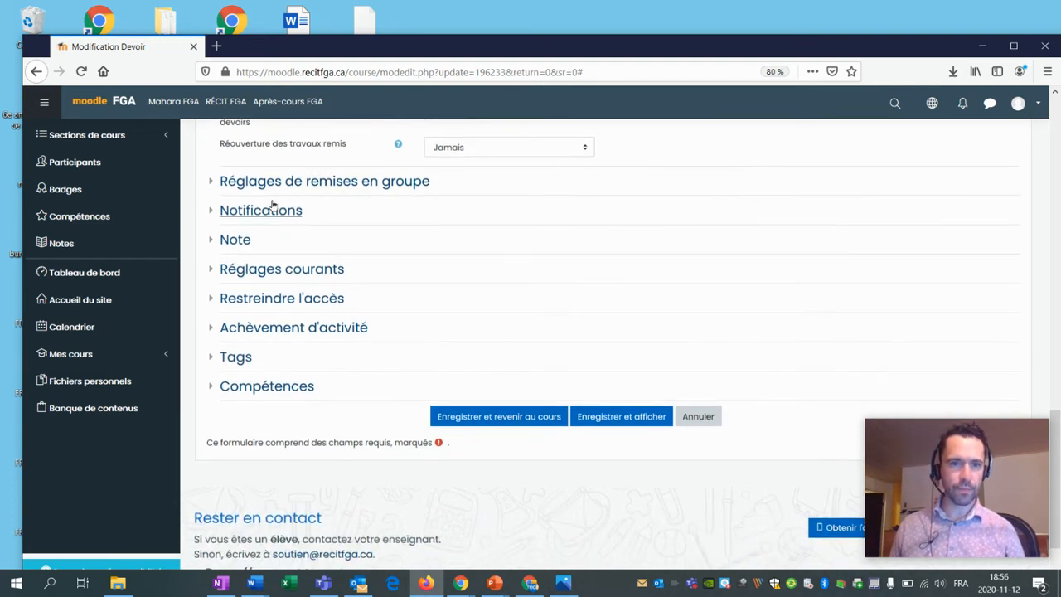
left_click(230, 184)
left_click(271, 189)
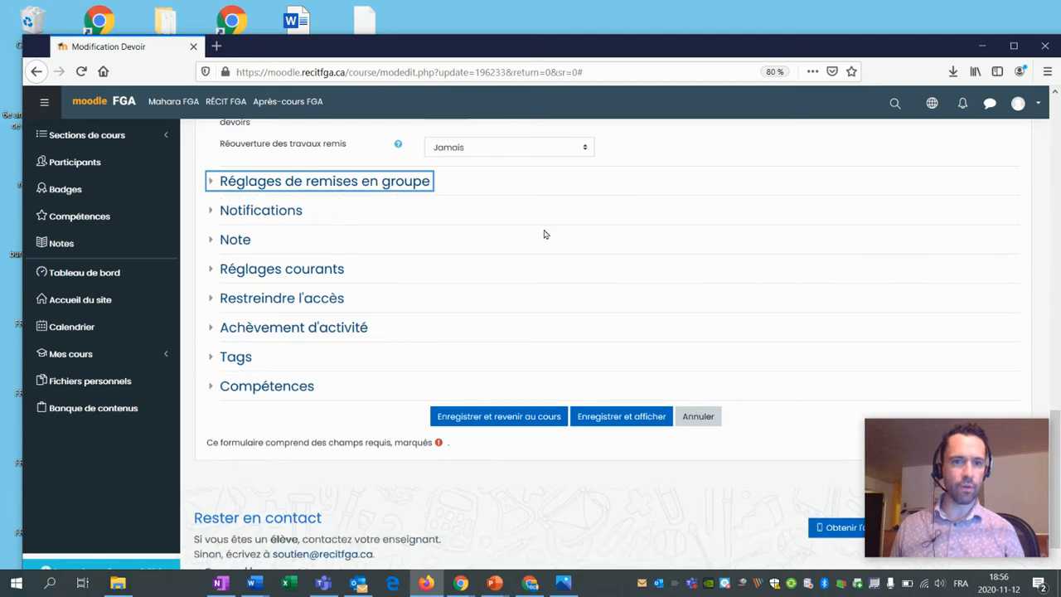
Expand the Notifications section and set Informer les évaluateurs des travaux remis to Oui
scroll(544, 232, "down", 2)
left_click(270, 124)
scroll(486, 249, "up", 3)
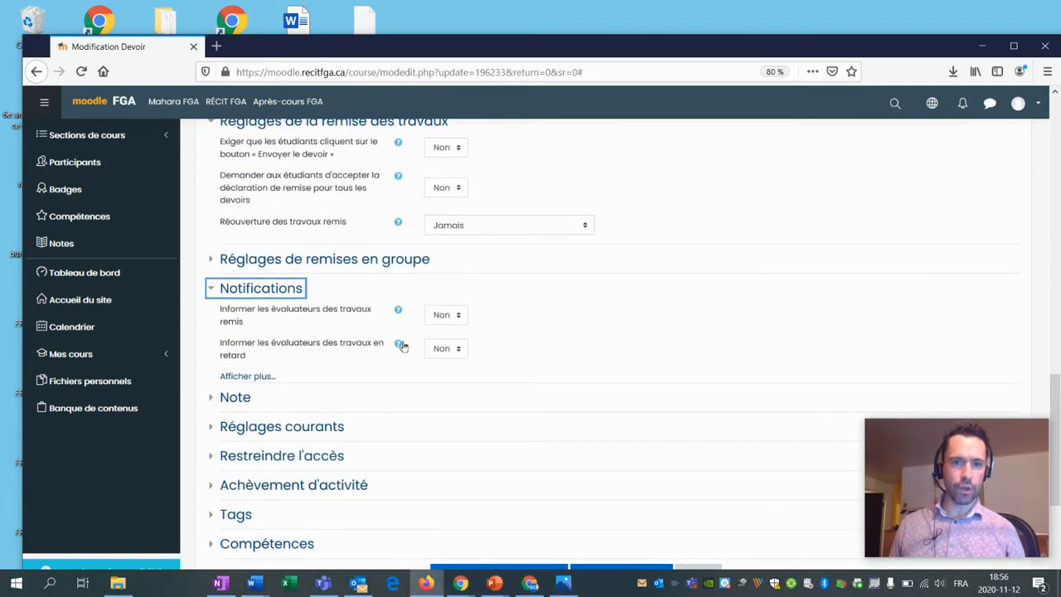
left_click_drag(274, 327, 217, 318)
left_click(283, 328)
left_click(452, 320)
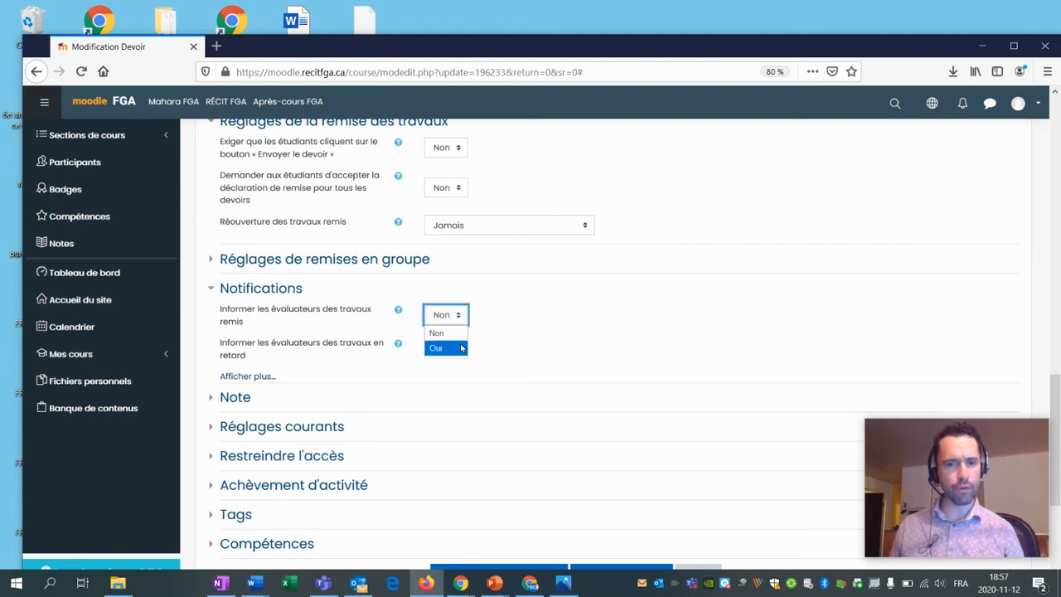
left_click(443, 349)
Show the additional notification options and read the help text for Réglages par défaut pour « Notifier les étudiants »
scroll(550, 287, "down", 3)
left_click(249, 264)
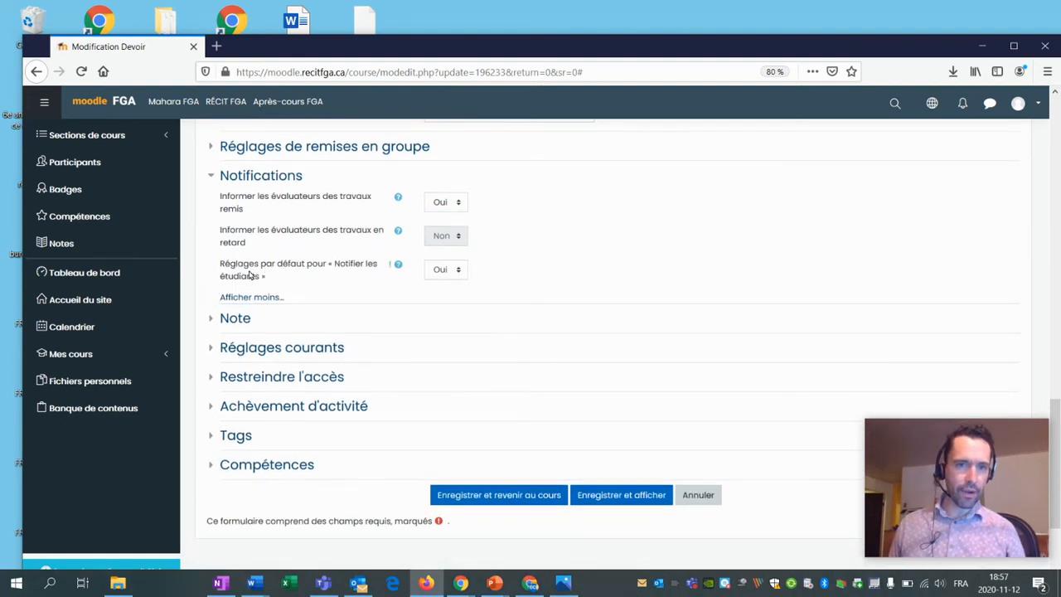
left_click_drag(266, 279, 224, 264)
left_click(305, 284)
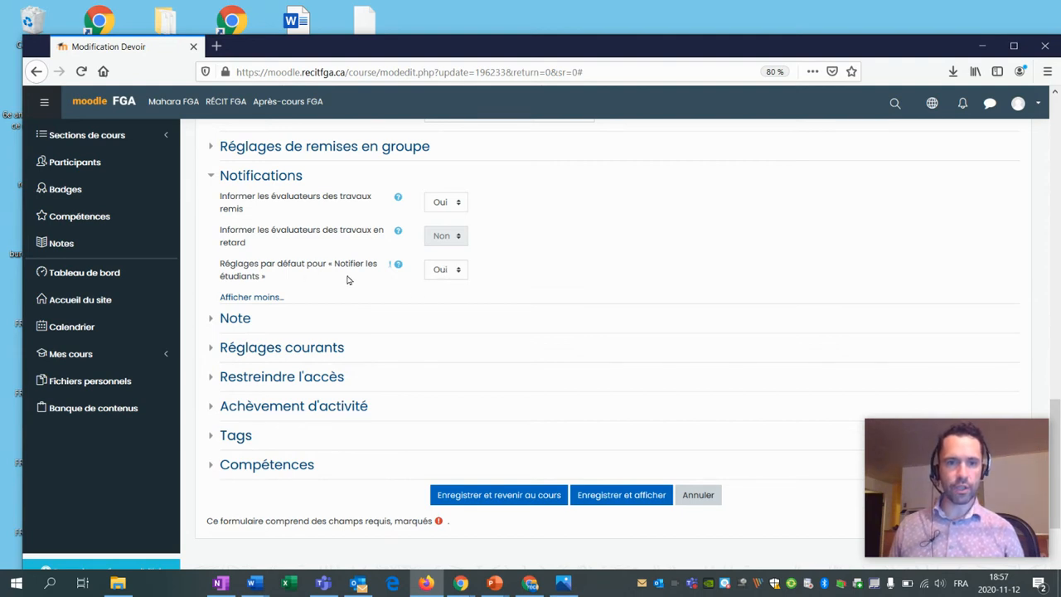
scroll(352, 284, "down", 1)
scroll(493, 281, "up", 1)
left_click(447, 273)
key("shift+Tab")
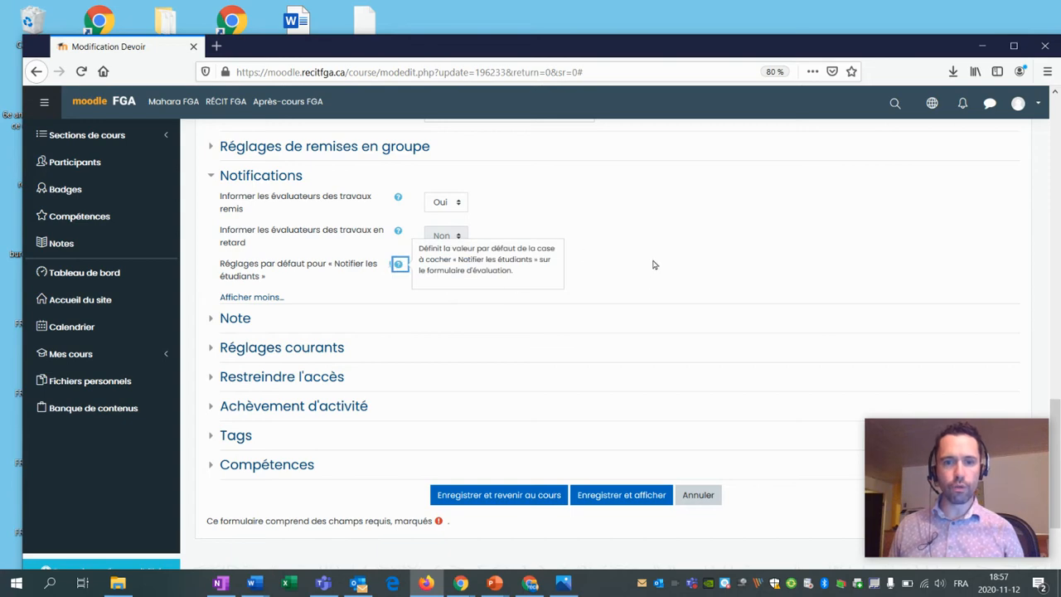
left_click(650, 283)
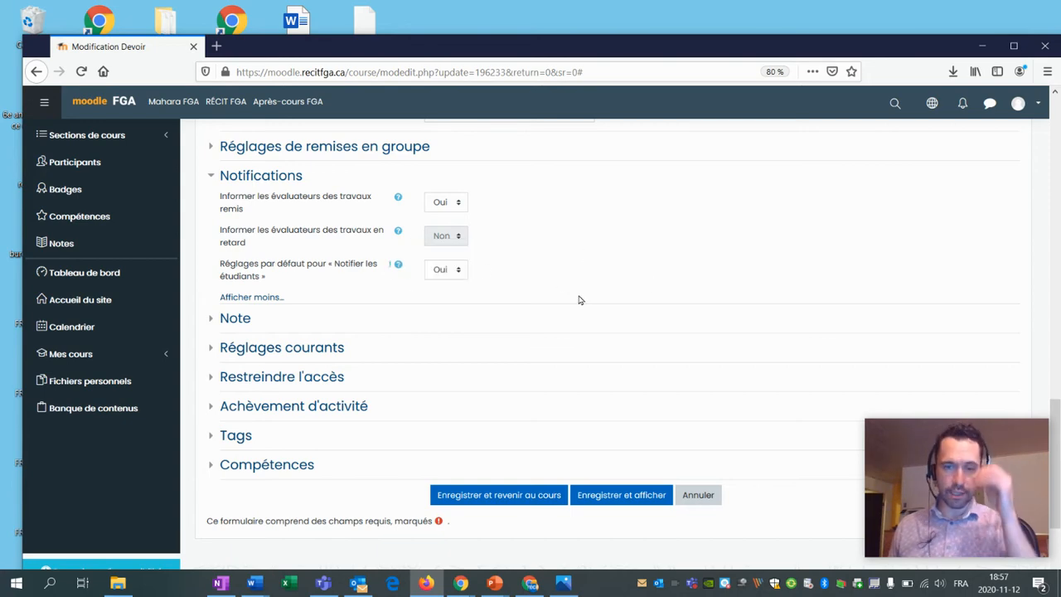
scroll(580, 299, "up", 3)
scroll(720, 374, "up", 6)
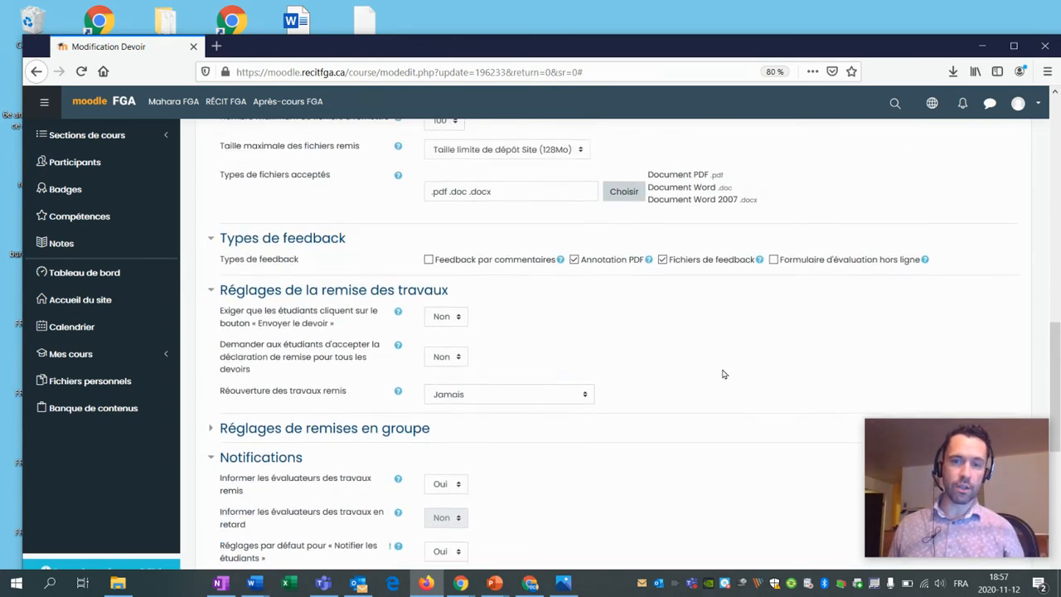
scroll(689, 329, "down", 4)
scroll(497, 265, "down", 5)
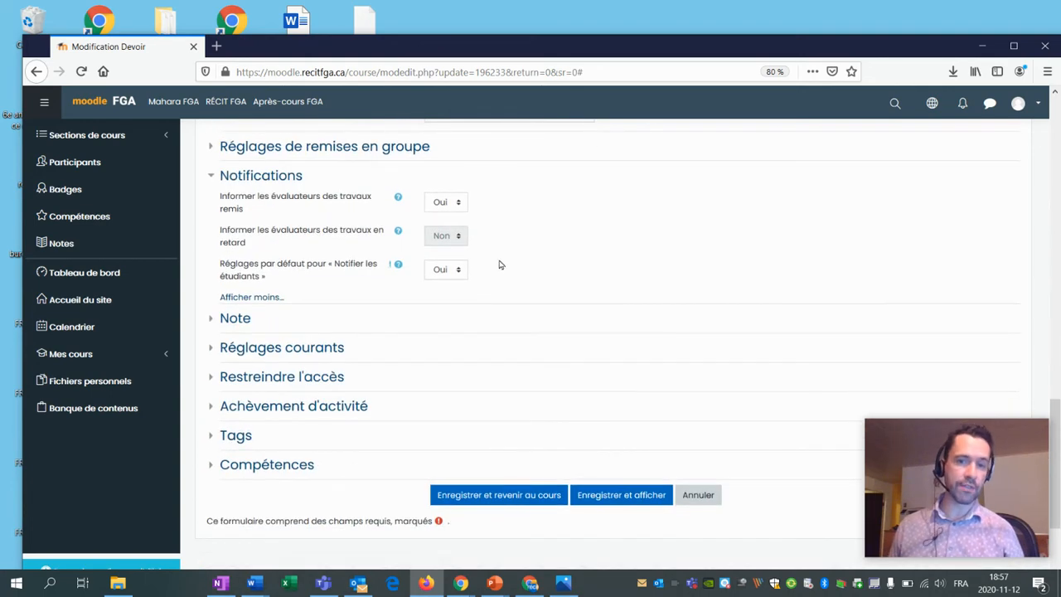
Expand the Note section and choose Évaluation simple directe as the Méthode d'évaluation
scroll(587, 274, "down", 3)
left_click(233, 212)
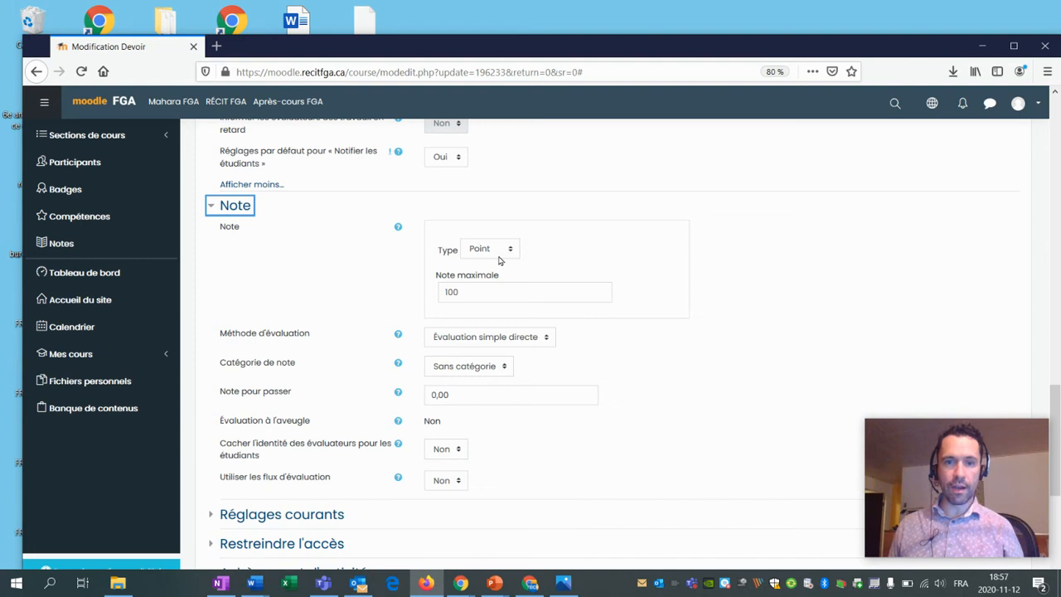
scroll(497, 273, "down", 3)
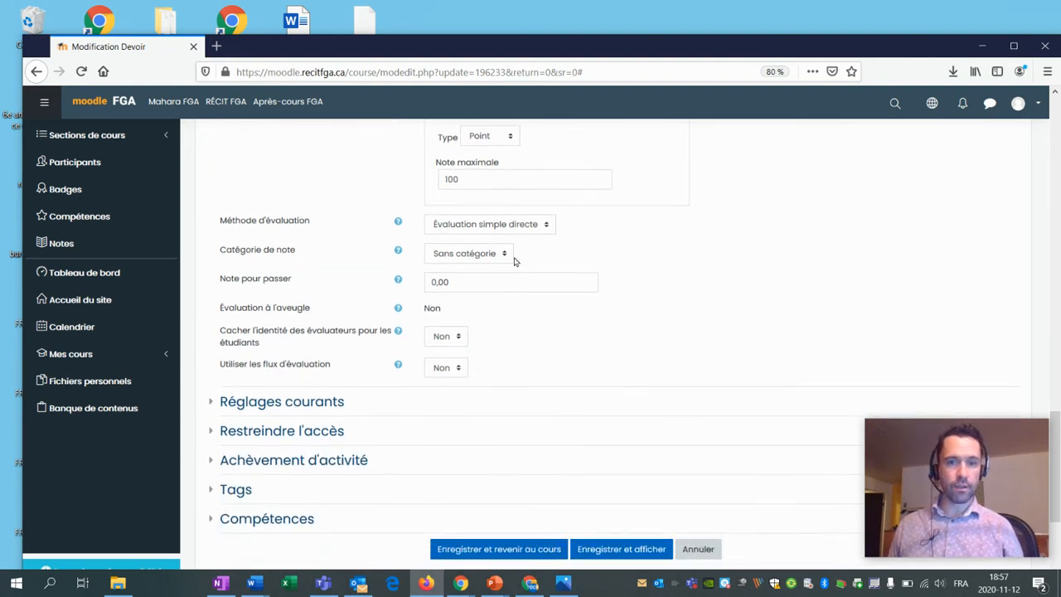
left_click(532, 229)
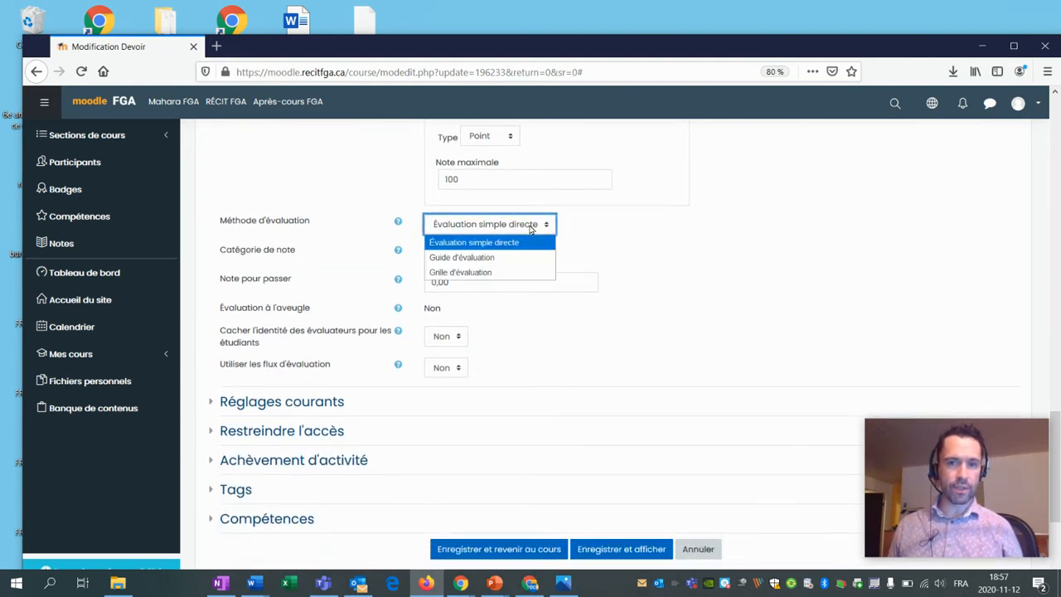
left_click(509, 245)
left_click(525, 230)
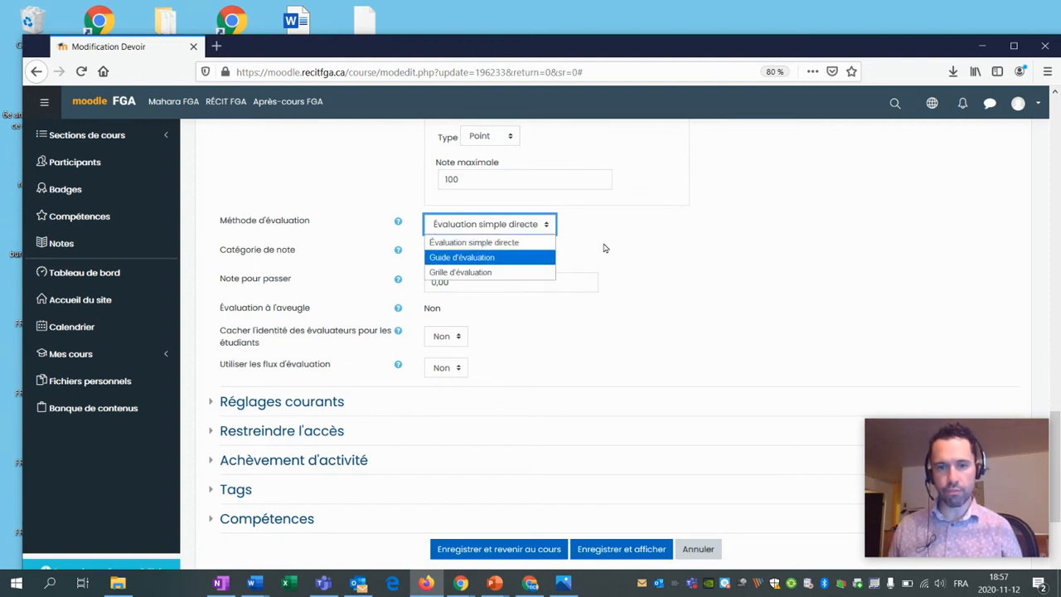
left_click(514, 242)
Set Note pour passer to 60 and choose Non for hiding the graders' identity from students
scroll(298, 235, "down", 2)
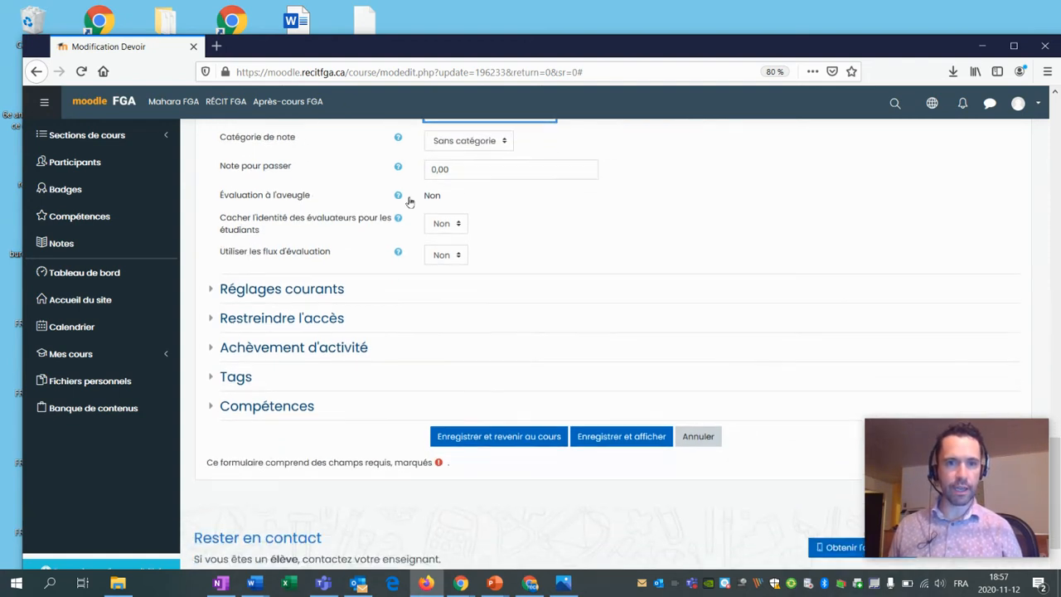
left_click_drag(475, 170, 362, 182)
type("60")
left_click(499, 238)
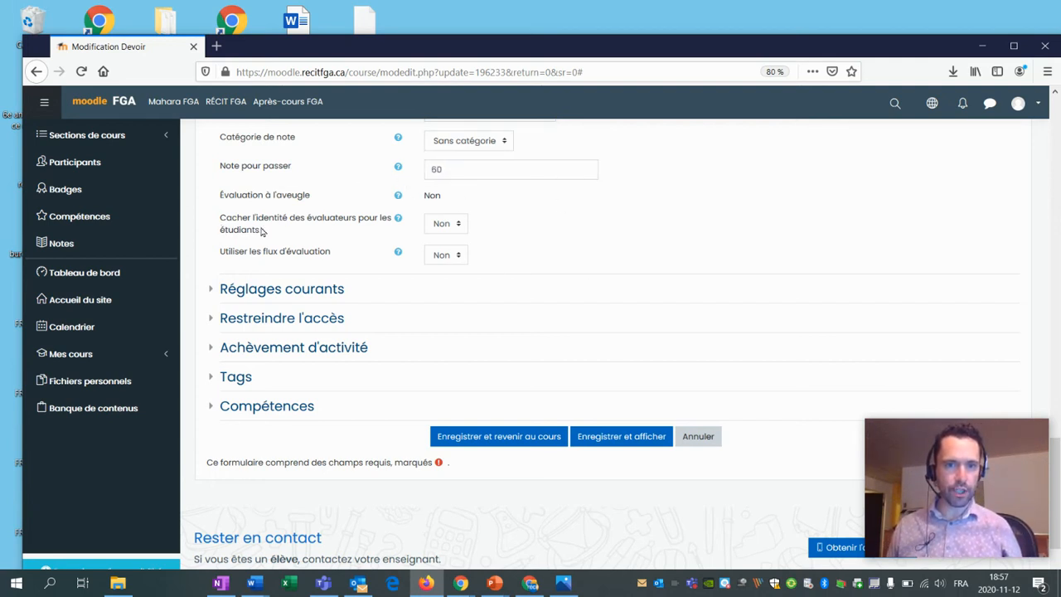
left_click(462, 225)
left_click(450, 240)
Switch the grade type to Barème to view the available scales, and set it back to Point
scroll(534, 286, "up", 2)
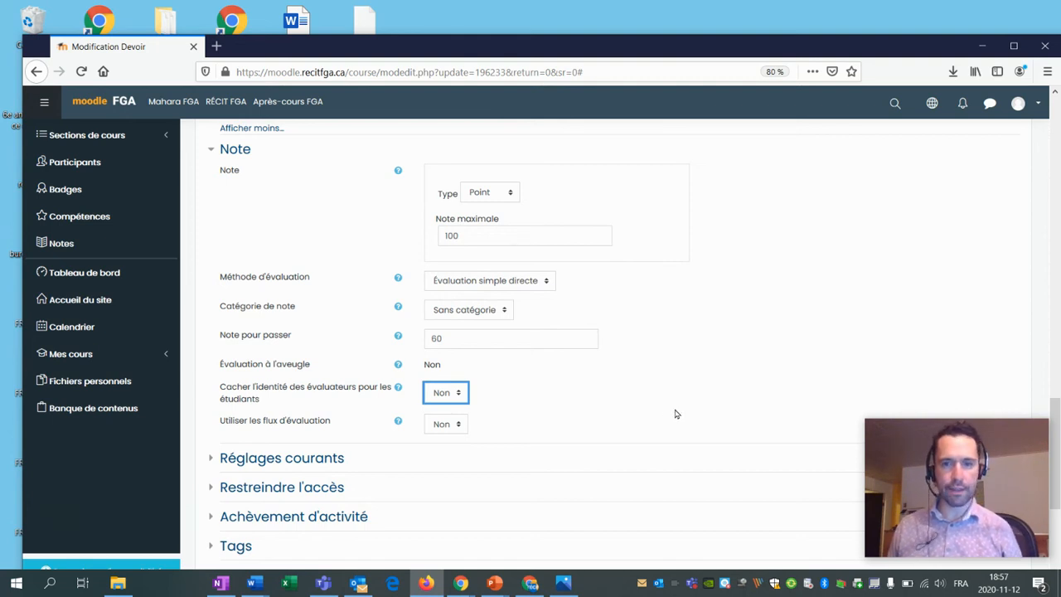
scroll(610, 198, "up", 1)
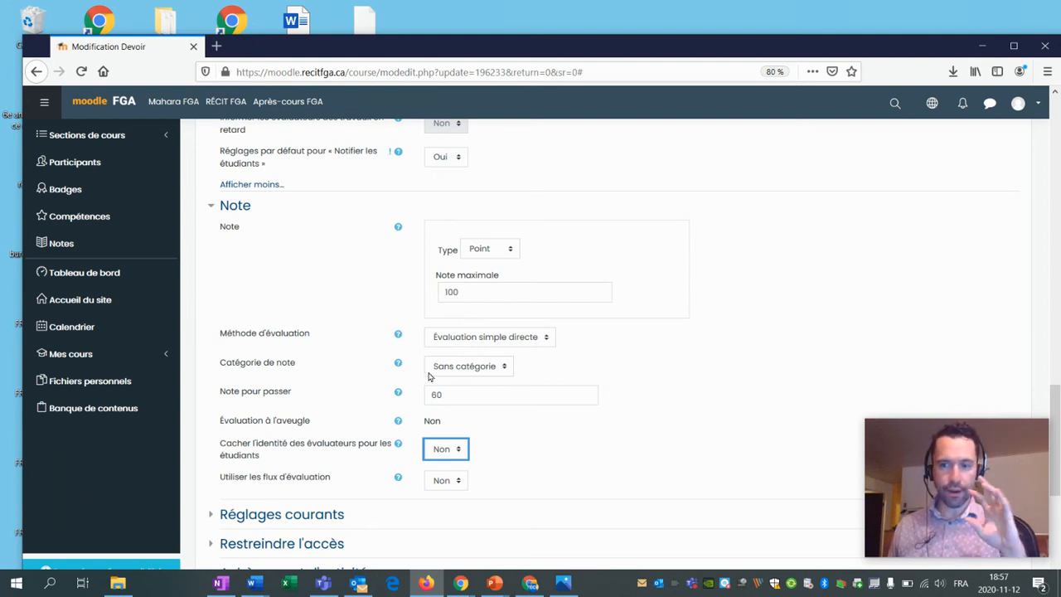
left_click(511, 250)
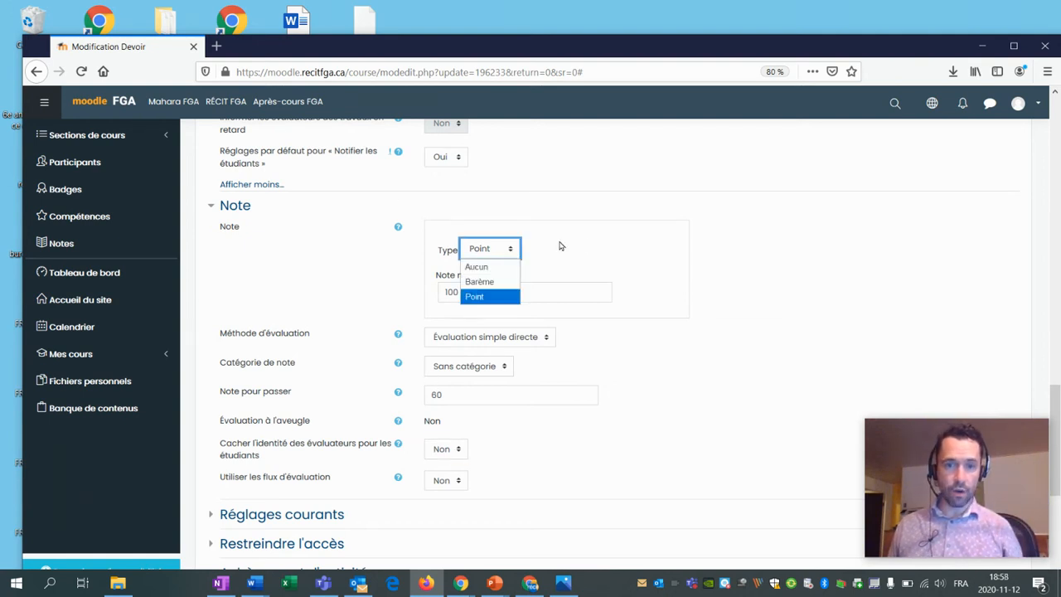
left_click(480, 281)
left_click(540, 285)
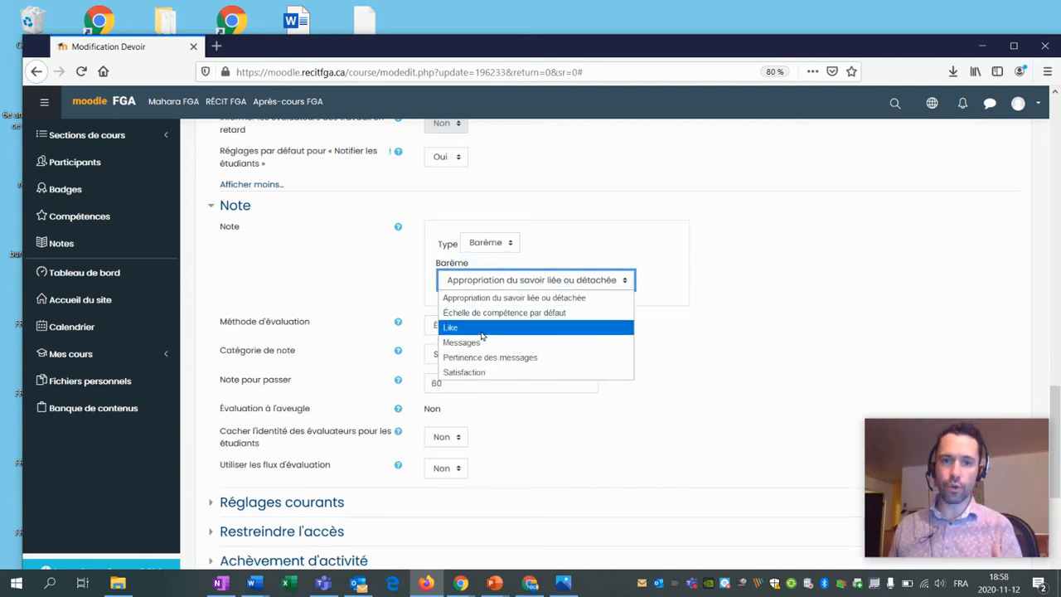
left_click(753, 290)
left_click(492, 244)
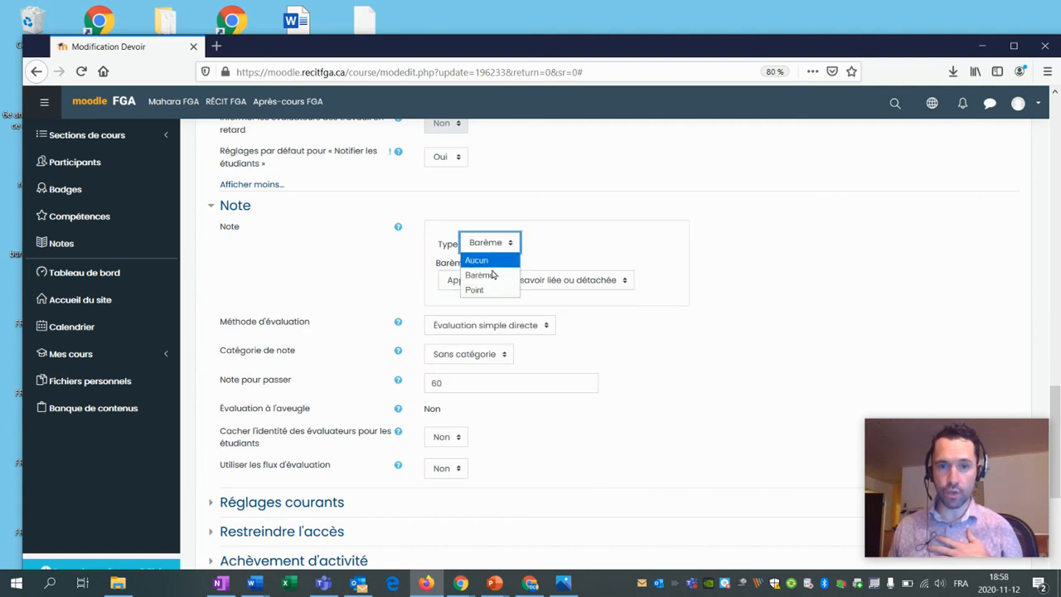
left_click(495, 289)
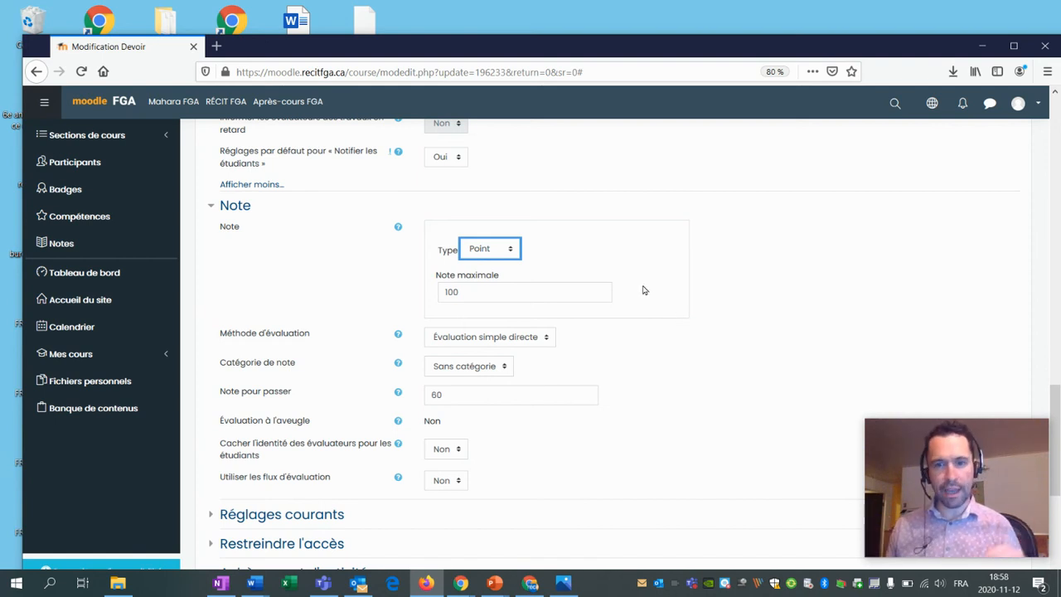
left_click_drag(479, 292, 418, 260)
left_click(691, 241)
Expand Réglages courants and set Disponibilité to Afficher sur la page de cours
scroll(580, 343, "down", 2)
scroll(574, 344, "up", 8)
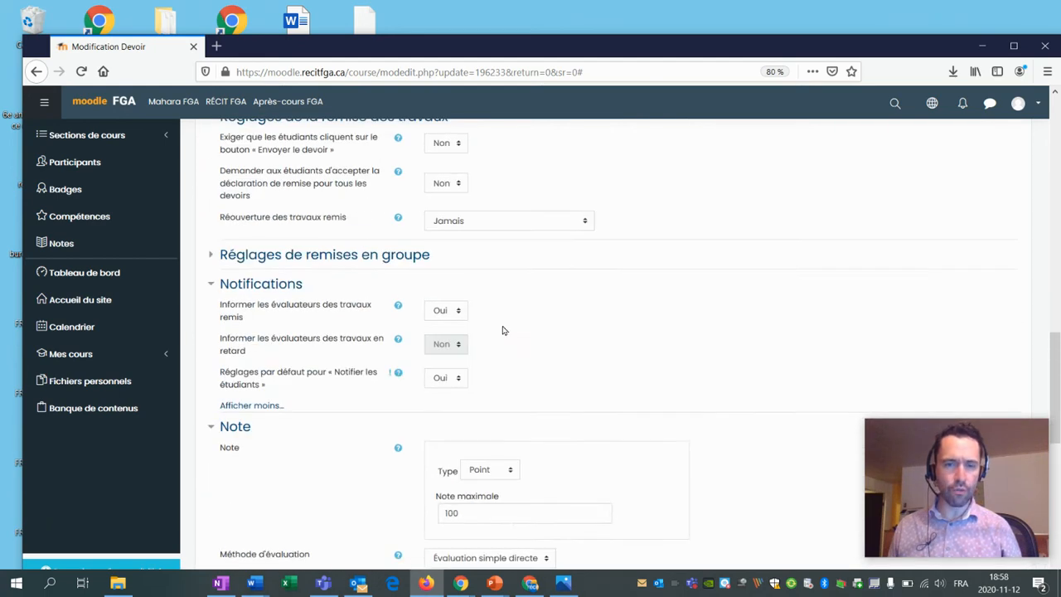
scroll(530, 375, "down", 10)
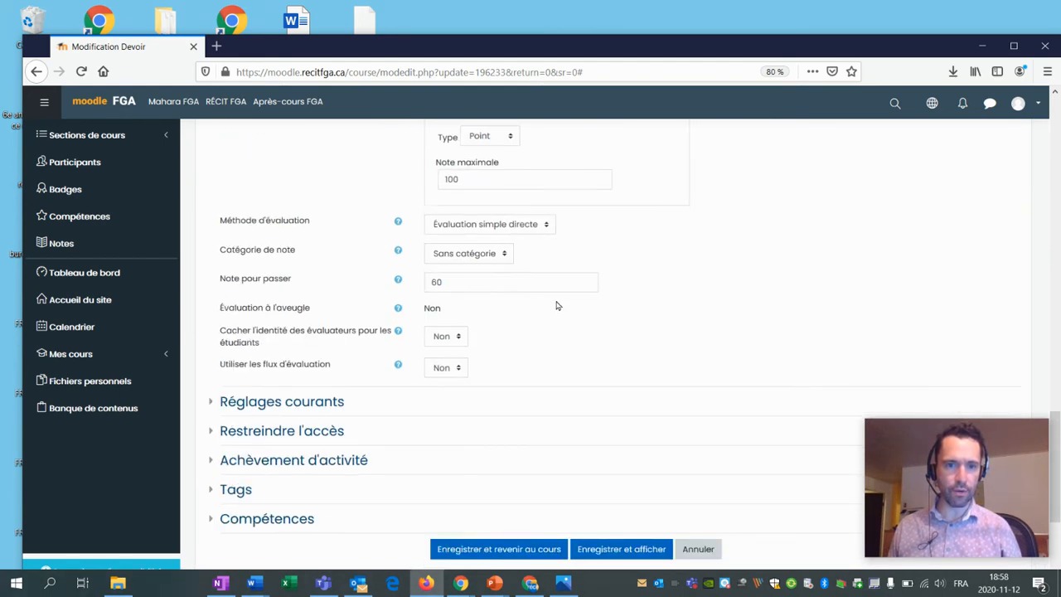
left_click(208, 179)
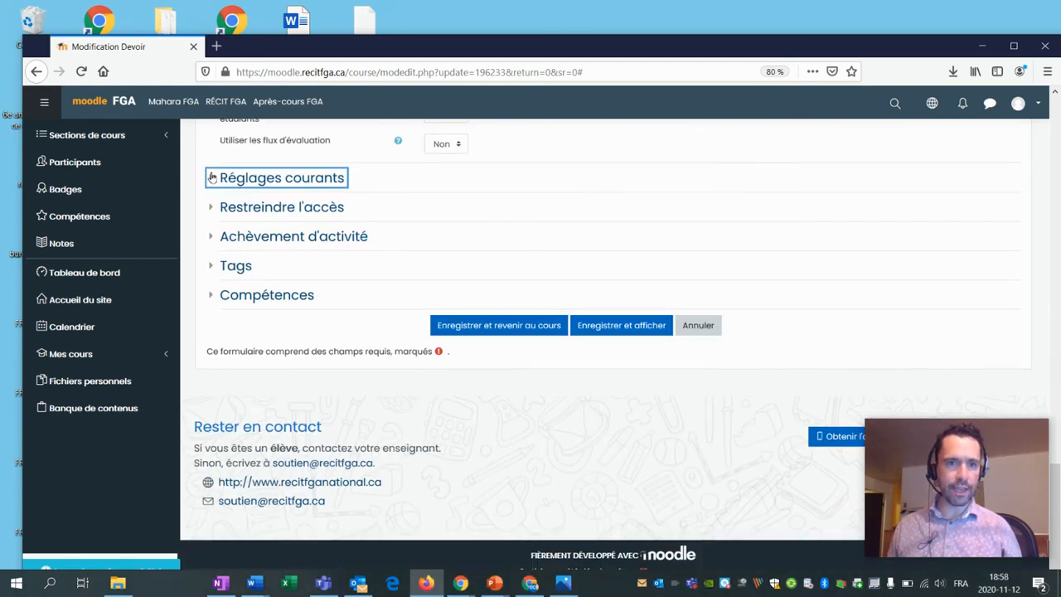
left_click(544, 207)
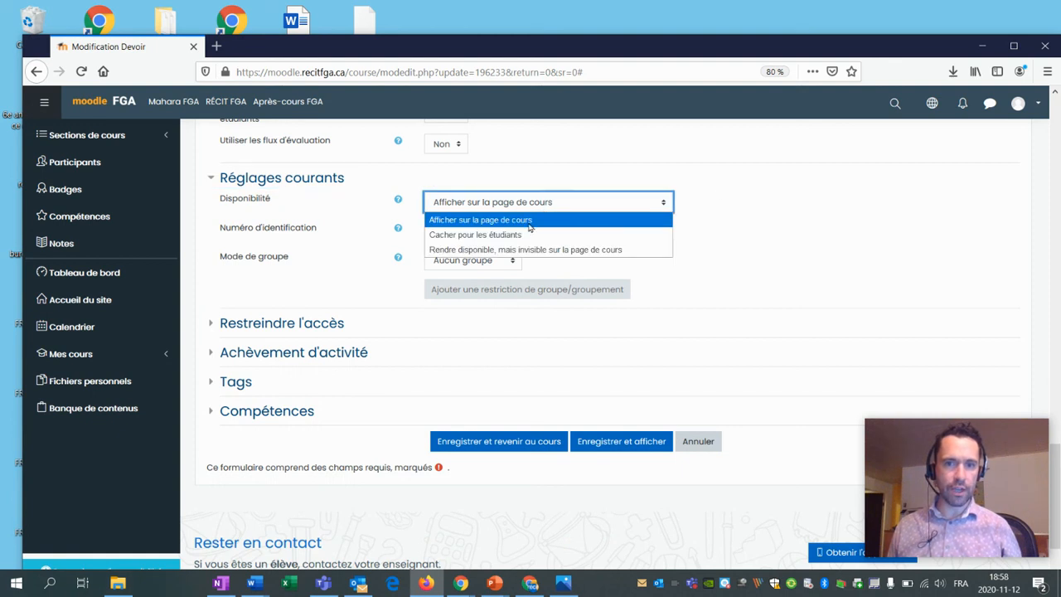
left_click(528, 221)
scroll(308, 221, "down", 3)
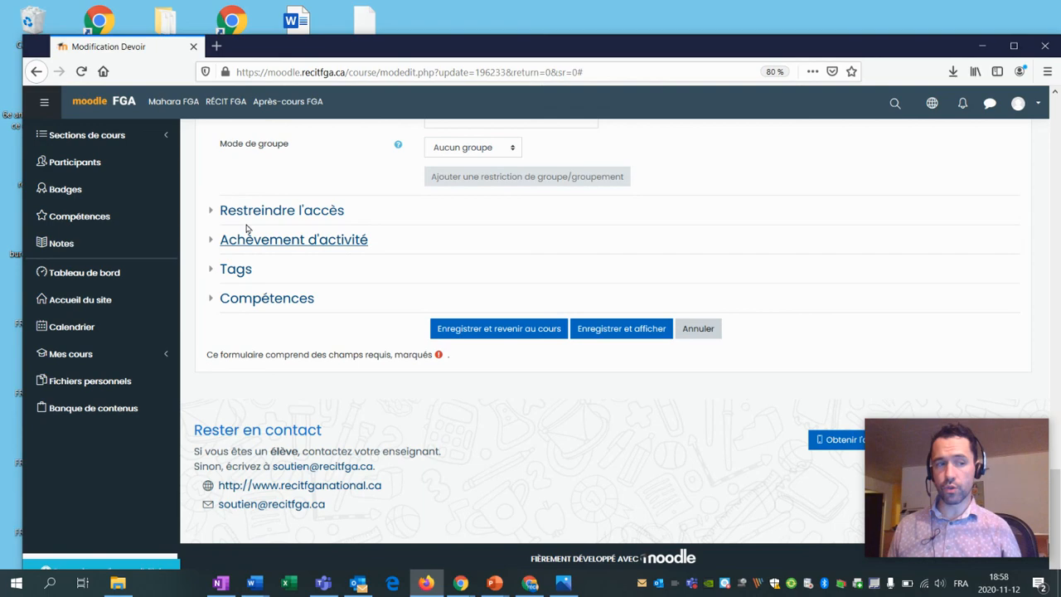
scroll(386, 262, "up", 1)
scroll(831, 293, "up", 20)
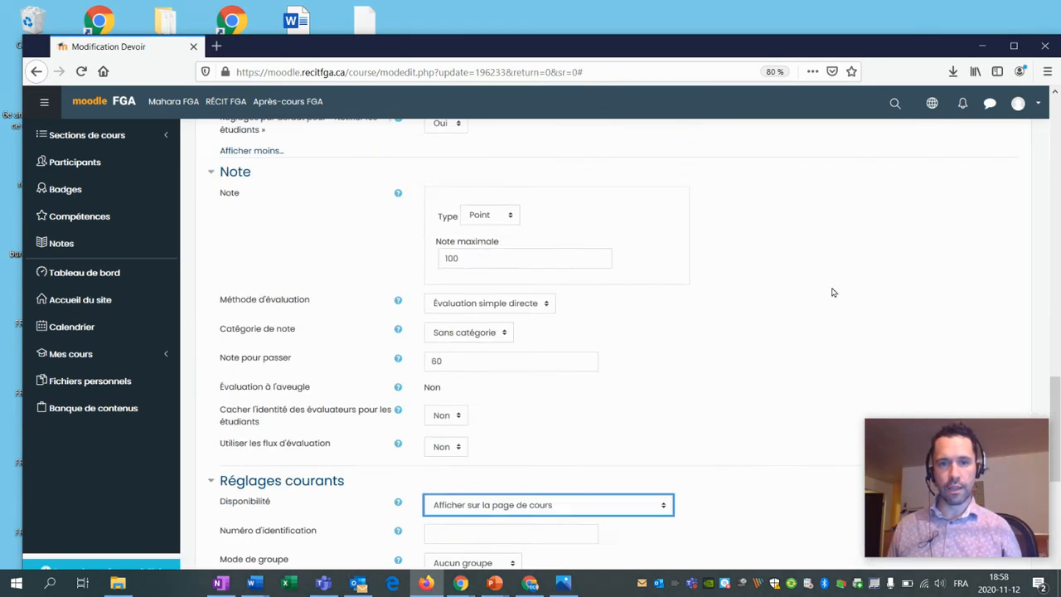
scroll(452, 245, "up", 10)
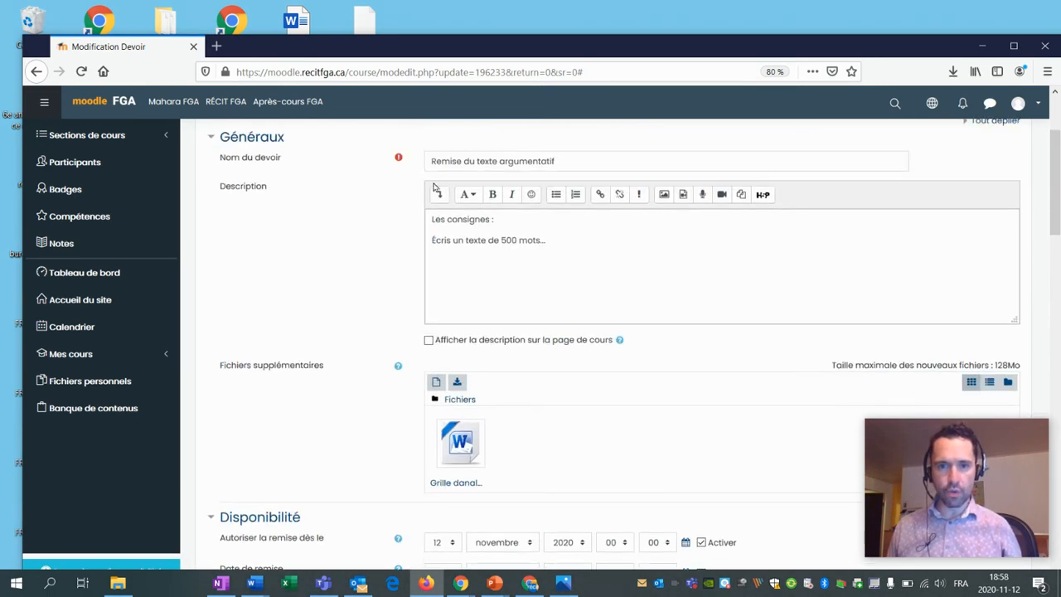
scroll(563, 415, "down", 10)
scroll(511, 402, "down", 15)
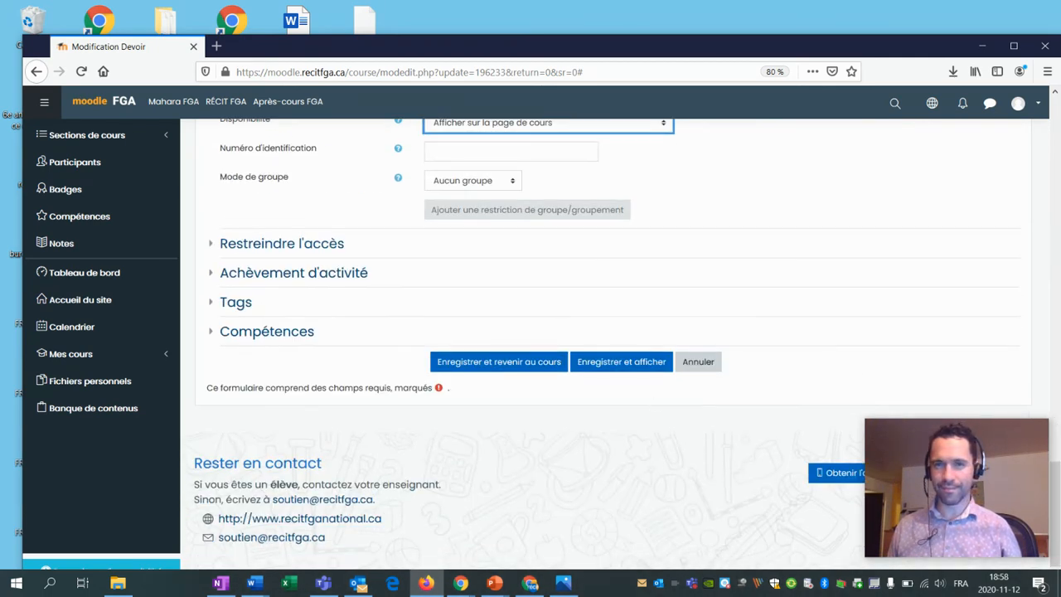
key("alt+Tab")
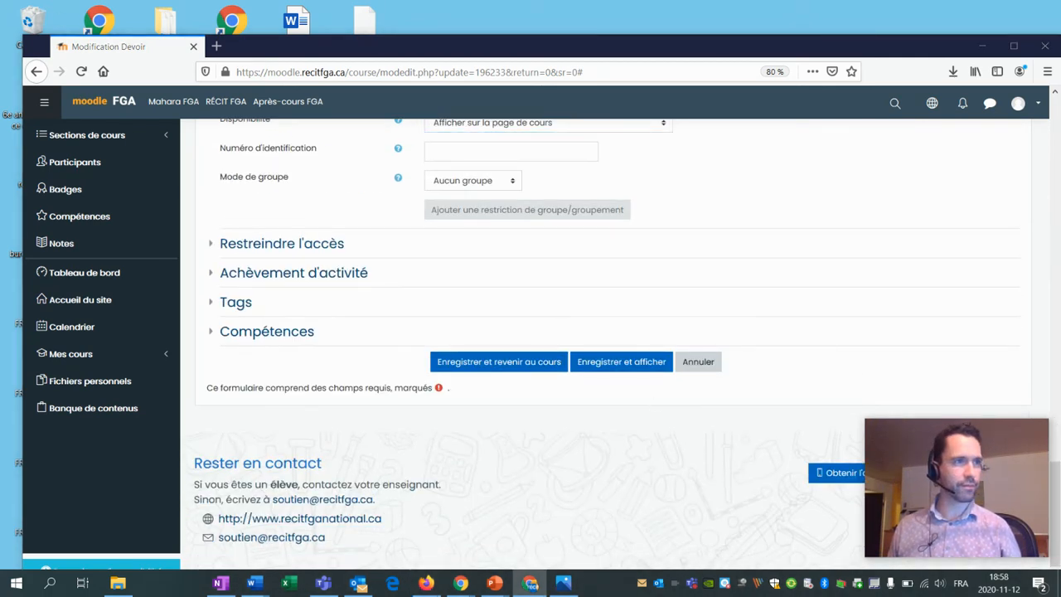